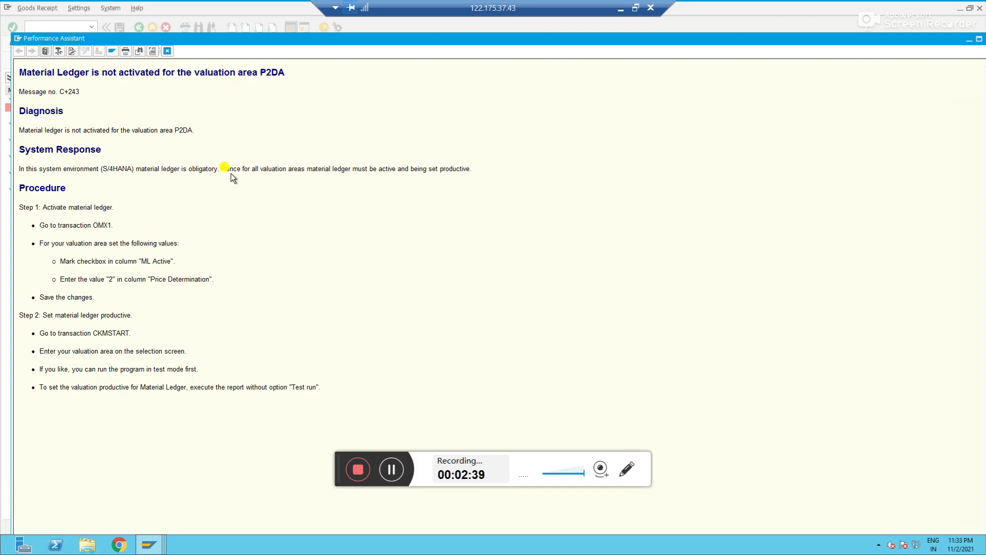
Dismiss the P2DA material ledger error explanation and start SPRO from SAP Easy Access
{"action": "left_click", "coordinate": [167, 50]}
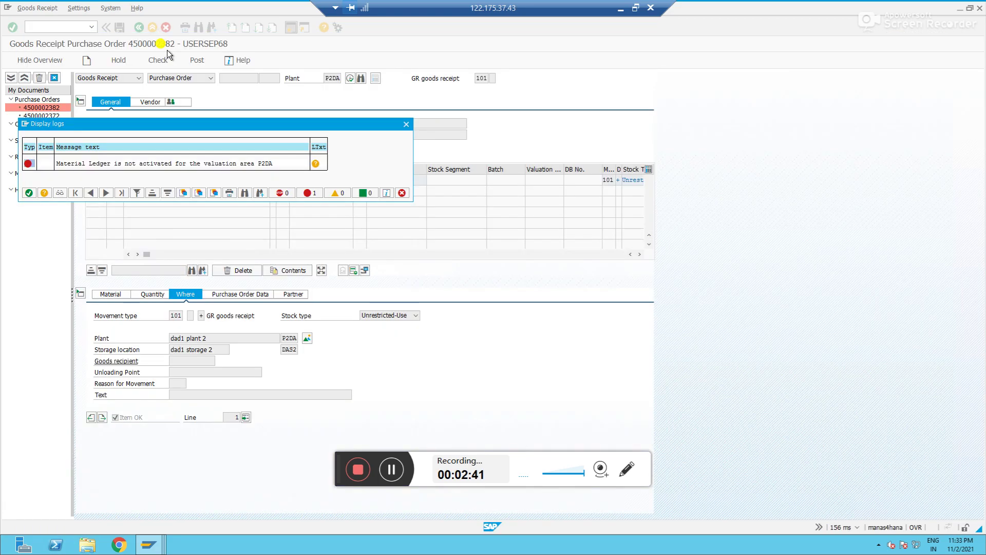
{"action": "key", "text": "alt+Tab"}
{"action": "type", "text": "spro"}
{"action": "key", "text": "Return"}
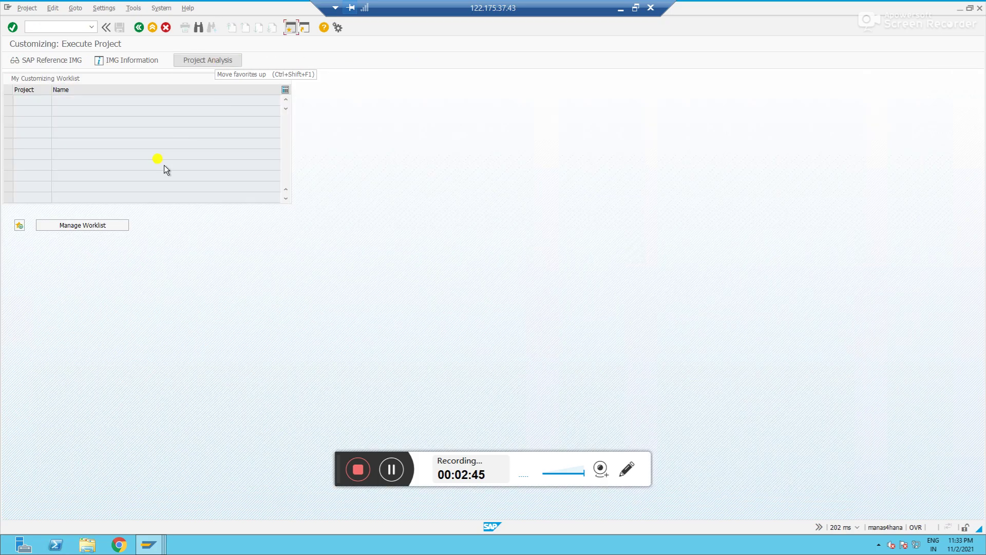
In the SAP Reference IMG, drill down to Check Material Ledger Settings and run Define Material Ledger Types
{"action": "left_click", "coordinate": [50, 61]}
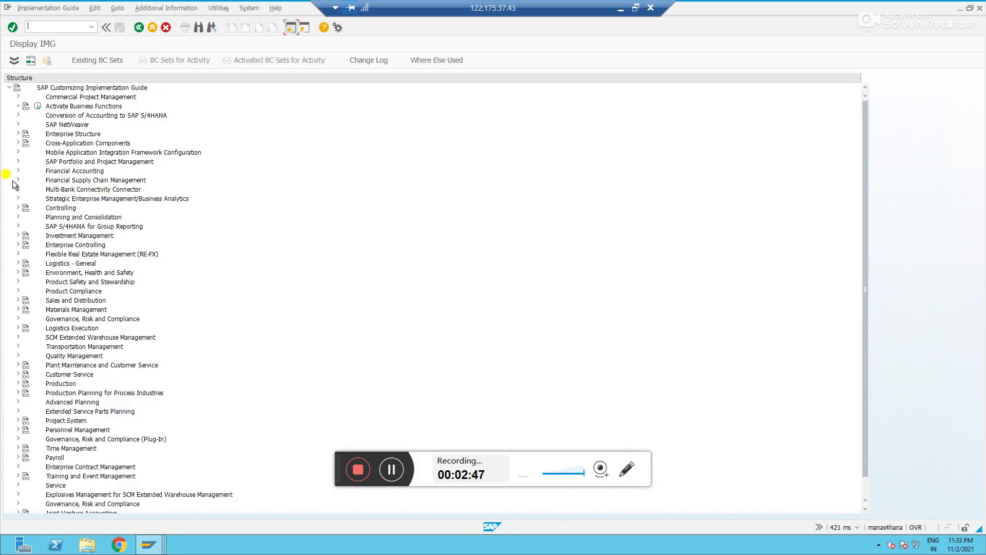
{"action": "left_click", "coordinate": [19, 171]}
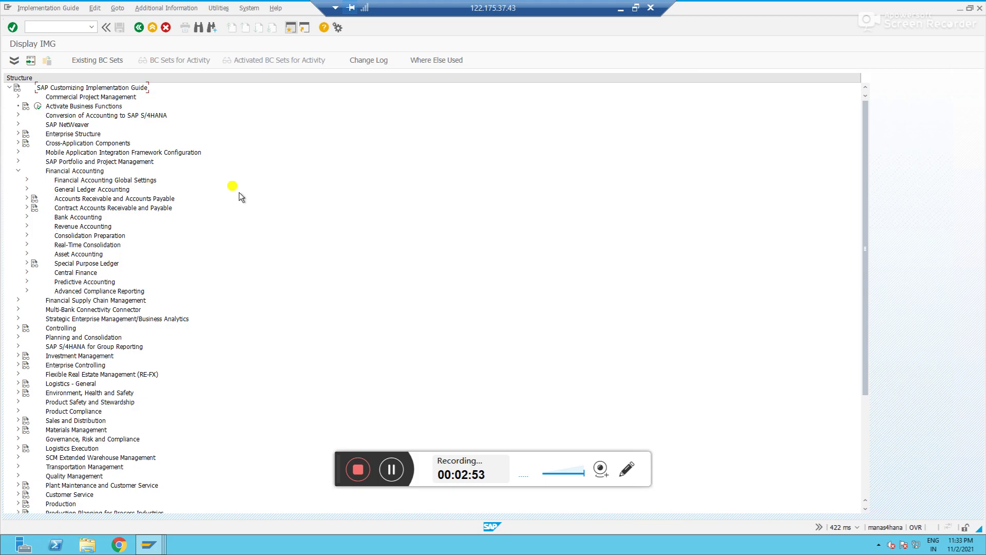
{"action": "left_click", "coordinate": [26, 180]}
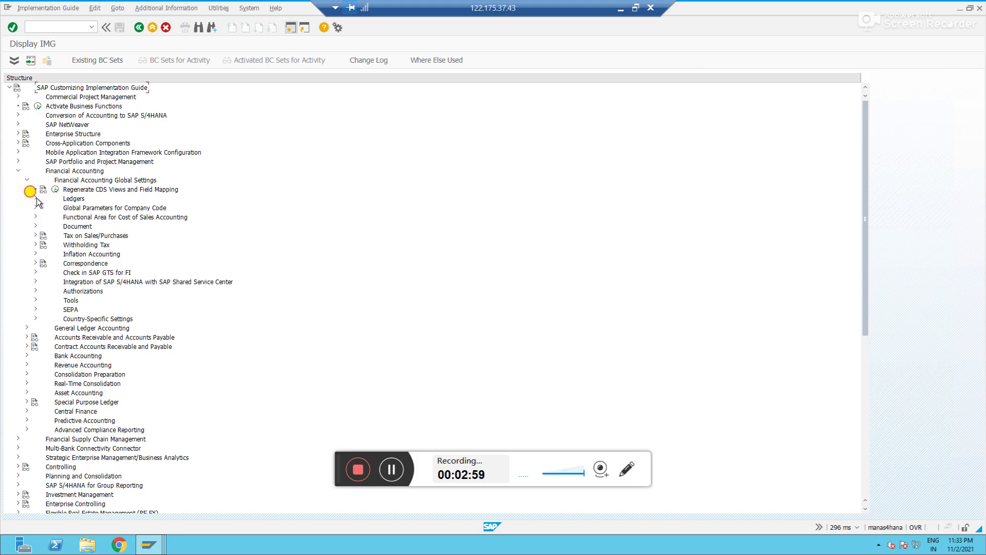
{"action": "left_click", "coordinate": [36, 198]}
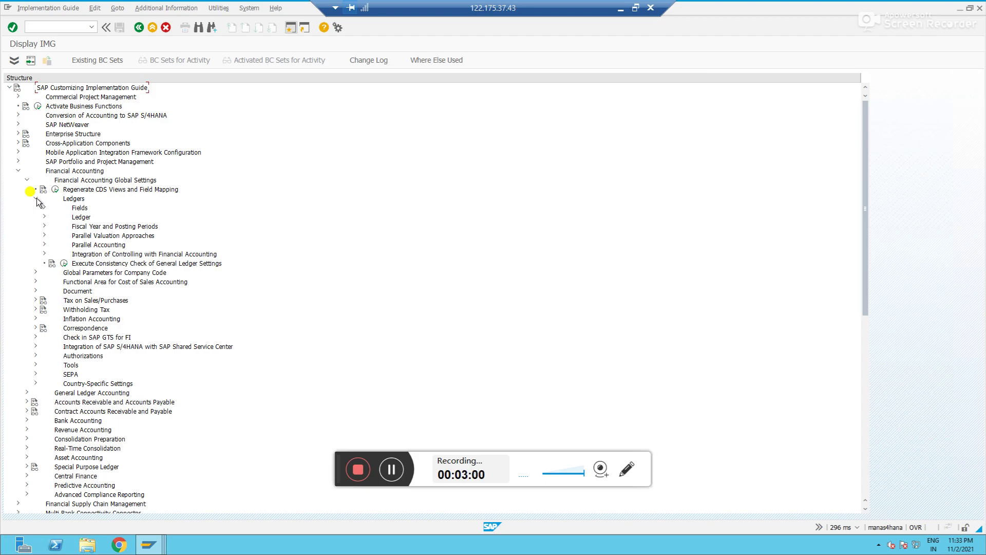
{"action": "left_click", "coordinate": [45, 236]}
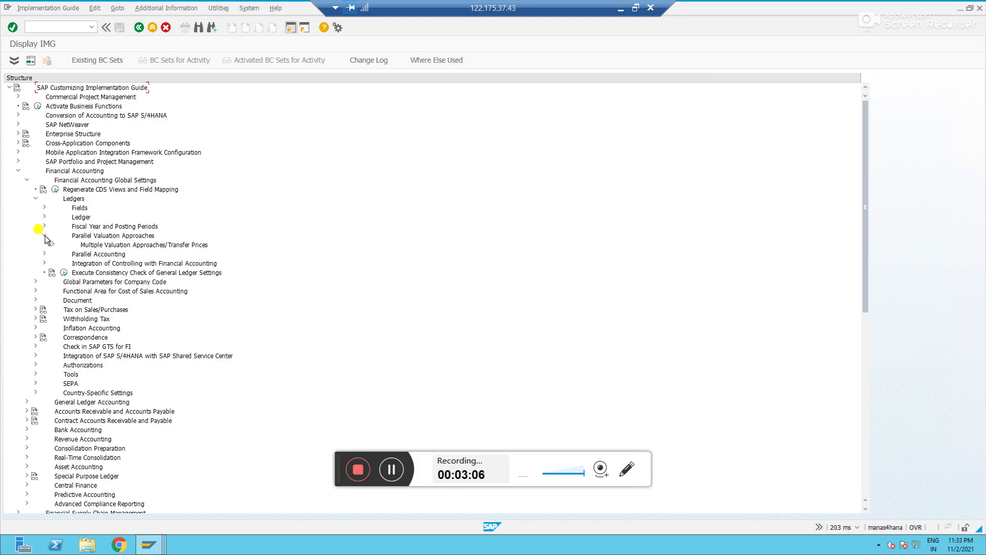
{"action": "left_click", "coordinate": [53, 245]}
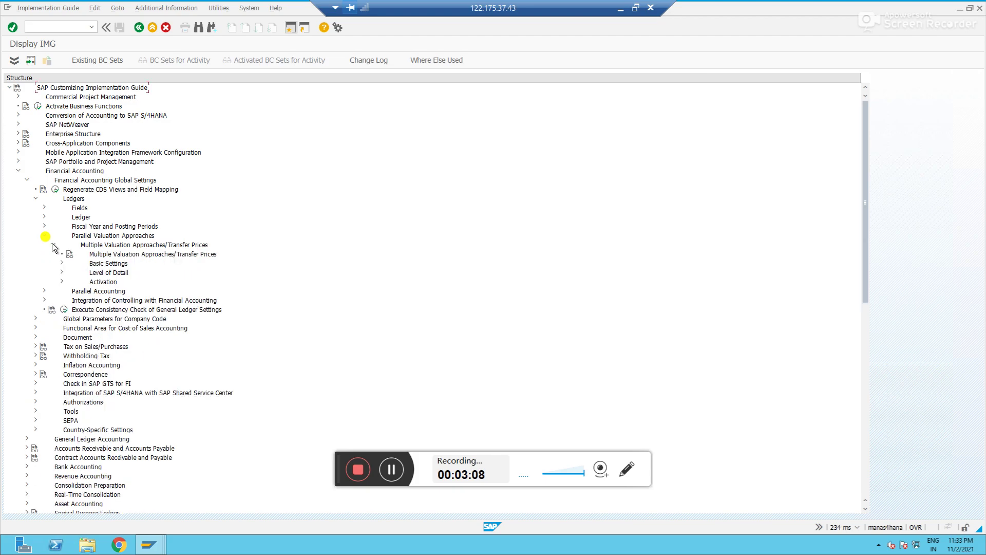
{"action": "left_click", "coordinate": [62, 263]}
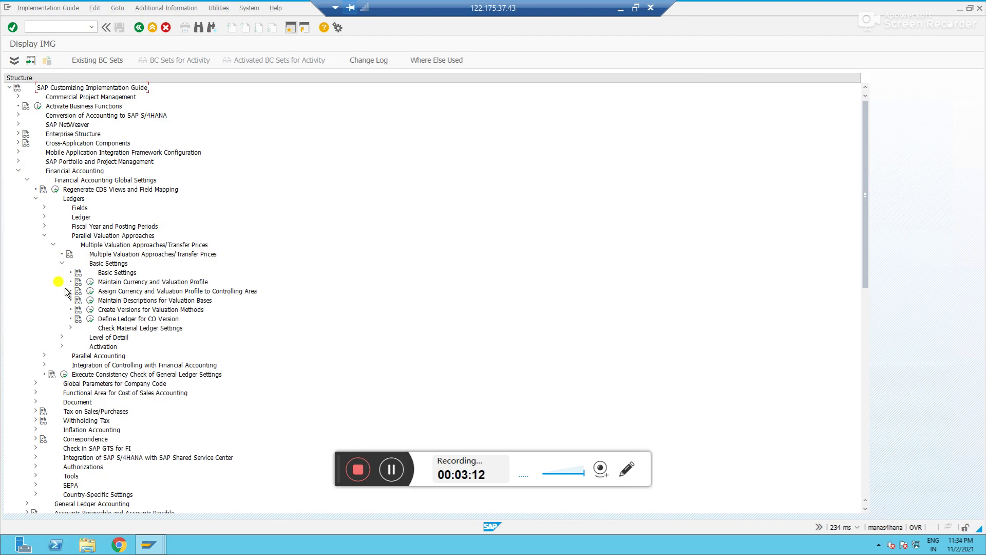
{"action": "left_click", "coordinate": [138, 329]}
{"action": "left_click", "coordinate": [70, 328]}
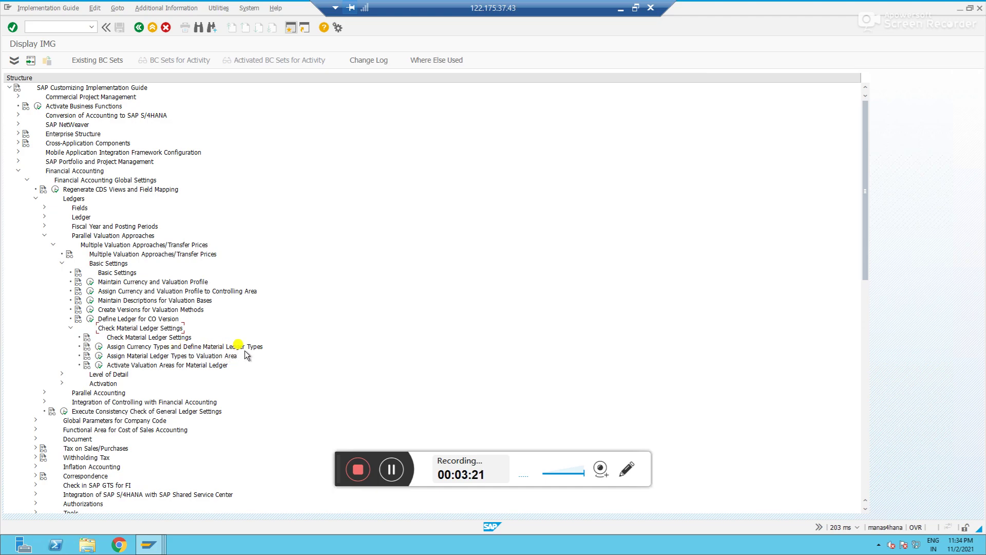
{"action": "left_click", "coordinate": [98, 347]}
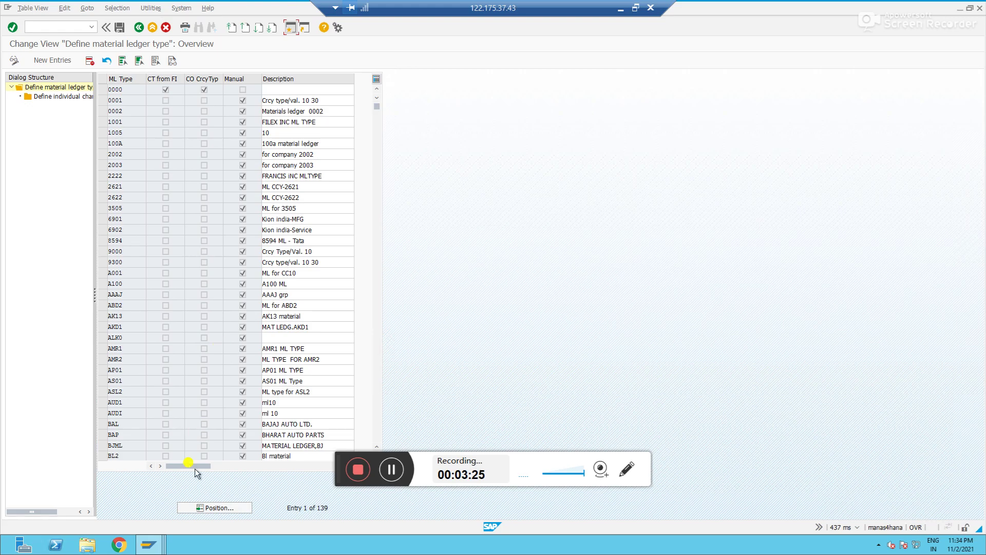
{"action": "left_click", "coordinate": [214, 507]}
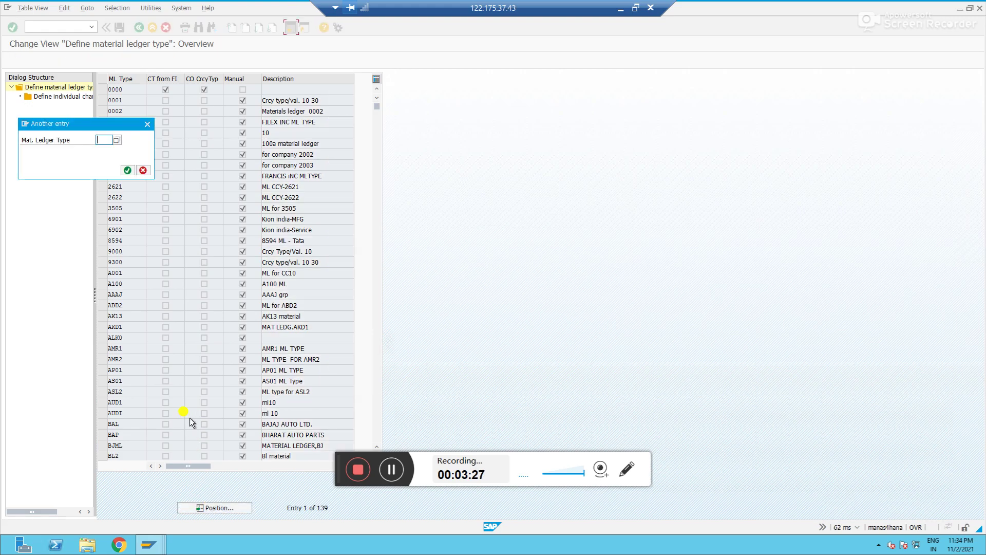
{"action": "type", "text": "9000"}
{"action": "key", "text": "Return"}
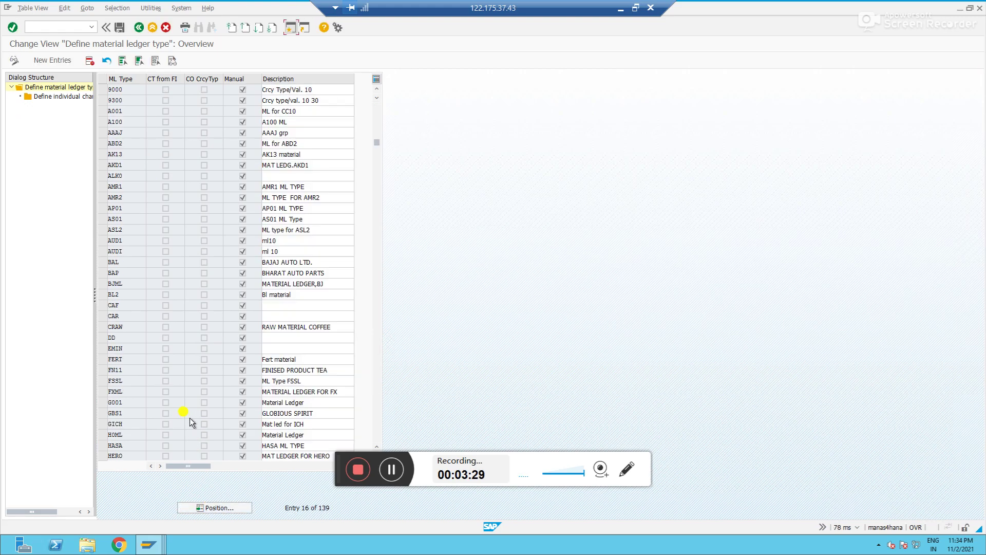
{"action": "left_click", "coordinate": [103, 88]}
{"action": "double_click", "coordinate": [70, 96]}
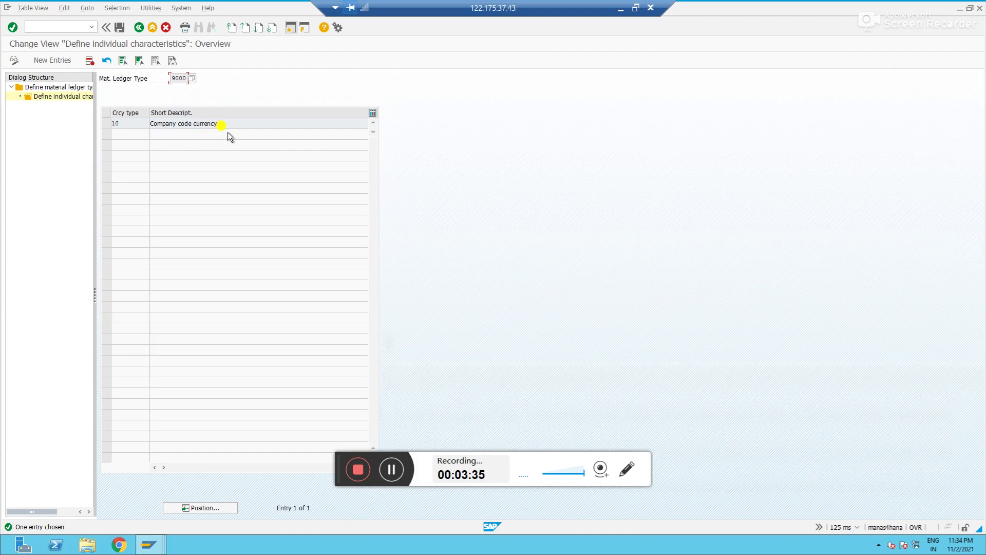
{"action": "left_click", "coordinate": [133, 125]}
{"action": "left_click", "coordinate": [206, 123]}
{"action": "left_click", "coordinate": [139, 28]}
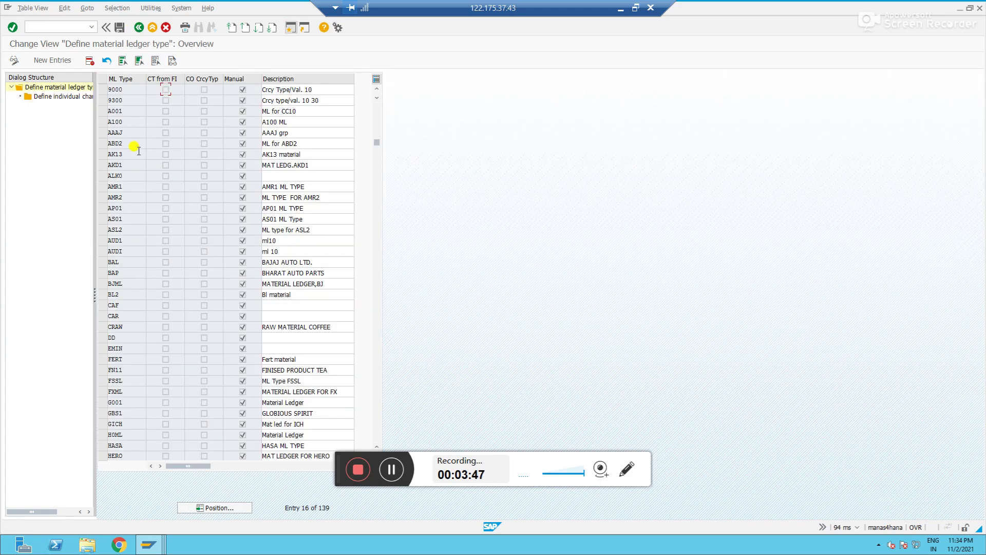
{"action": "left_click", "coordinate": [138, 28]}
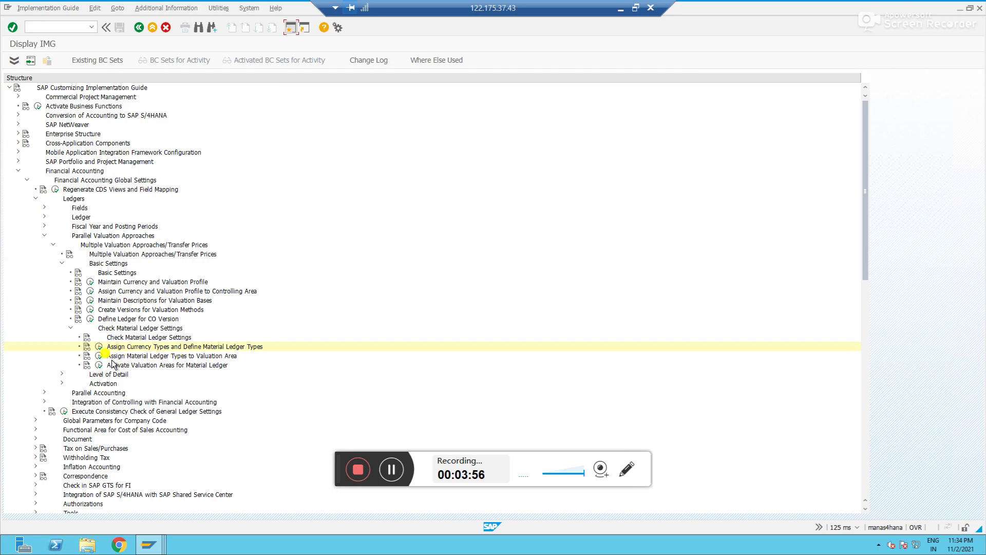
{"action": "left_click", "coordinate": [98, 356]}
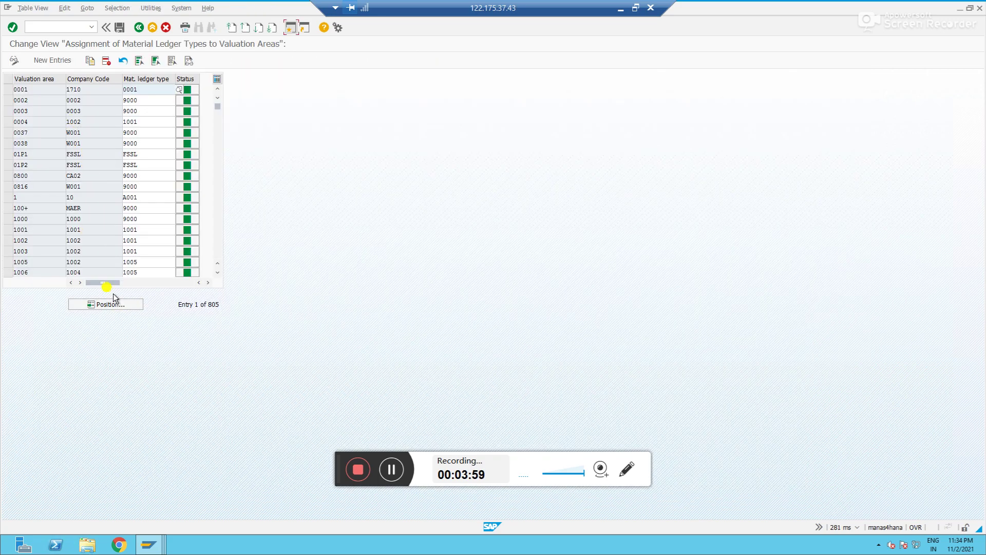
{"action": "left_click", "coordinate": [117, 307]}
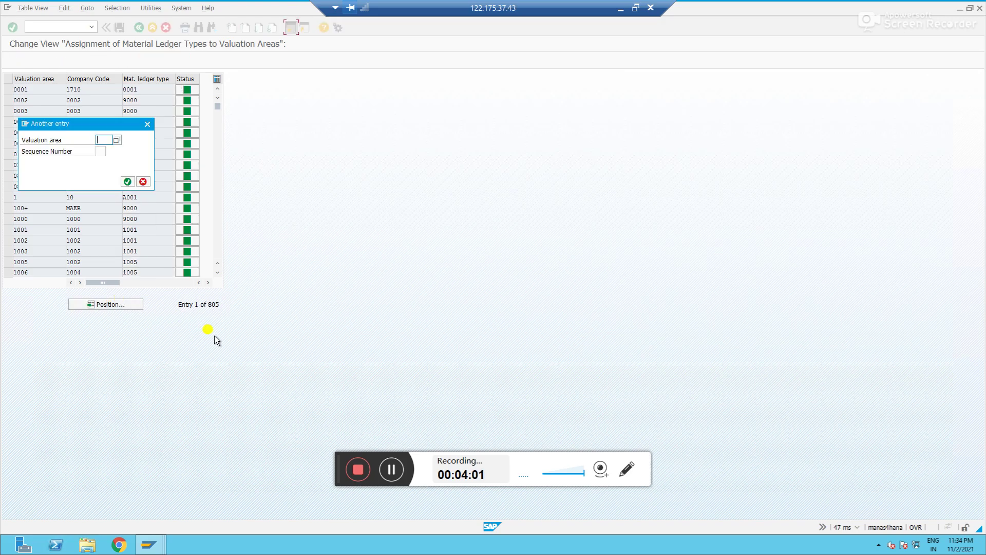
{"action": "type", "text": "p2da"}
{"action": "key", "text": "Return"}
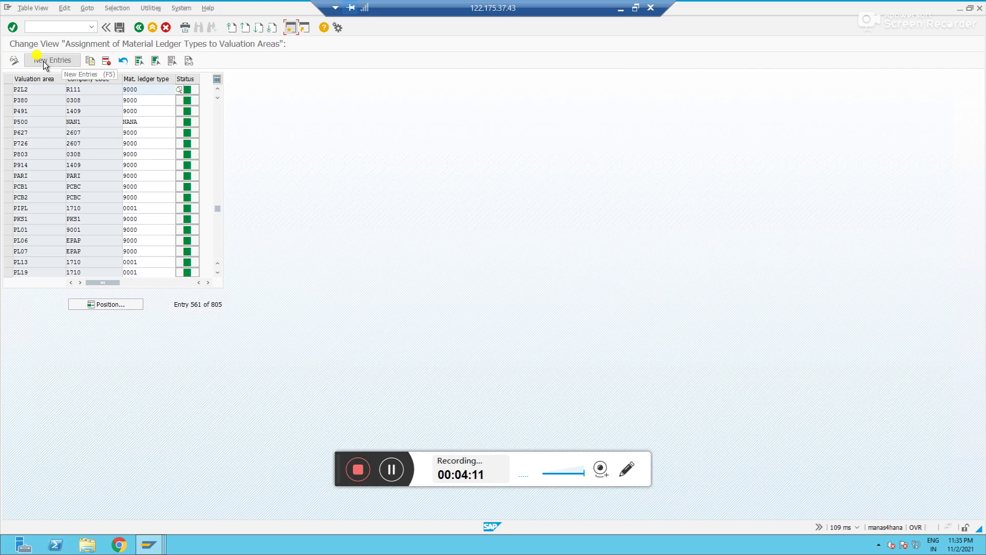
{"action": "left_click", "coordinate": [139, 27]}
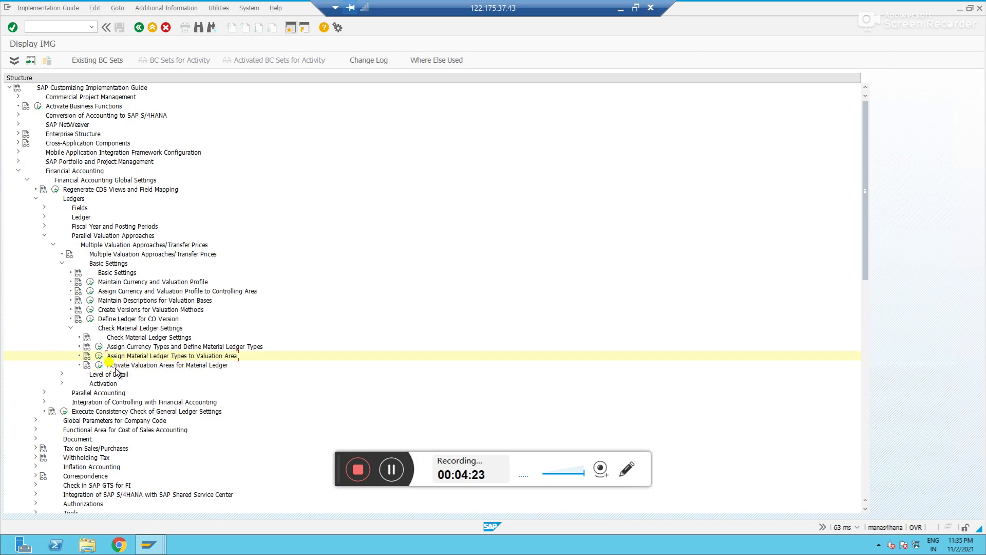
Look up valuation area P2DA in Activate Material Ledger, then leave the table and close the activity list
{"action": "left_click", "coordinate": [99, 365]}
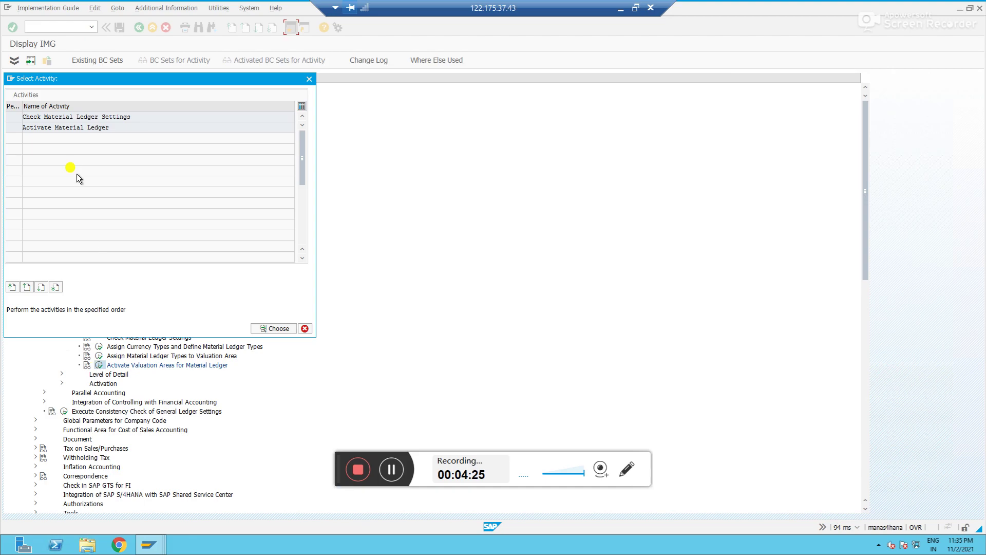
{"action": "double_click", "coordinate": [72, 127]}
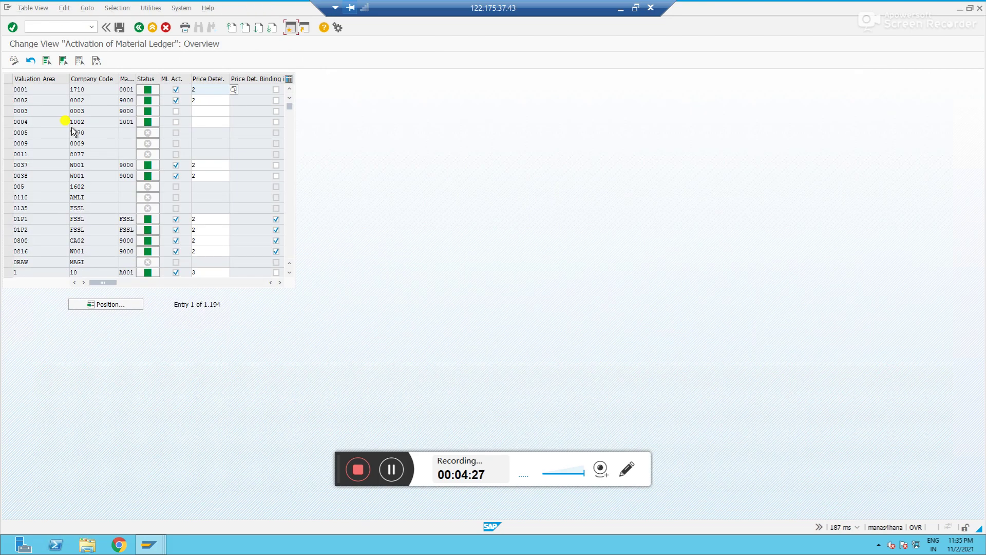
{"action": "left_click", "coordinate": [124, 307]}
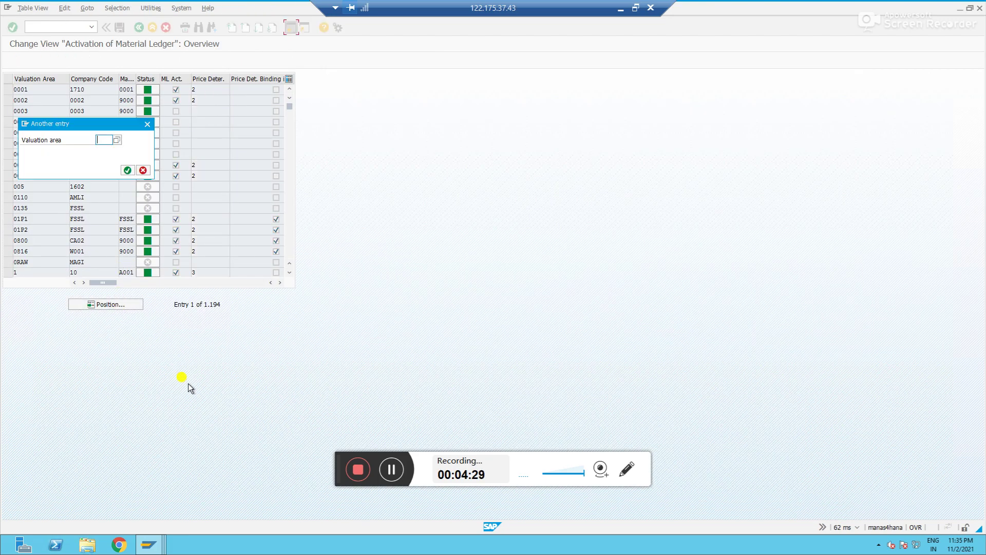
{"action": "type", "text": "p2d"}
{"action": "key", "text": "Return"}
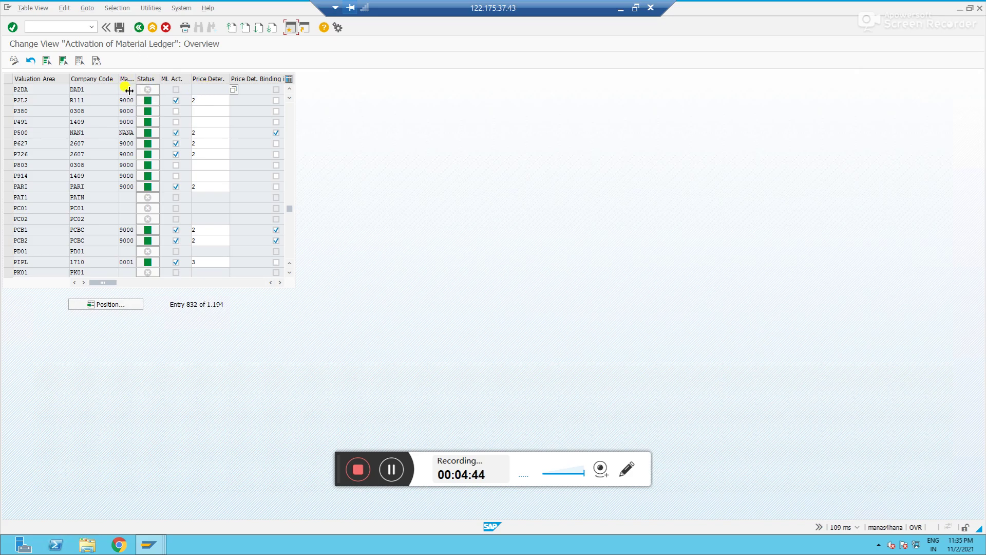
{"action": "left_click", "coordinate": [139, 28]}
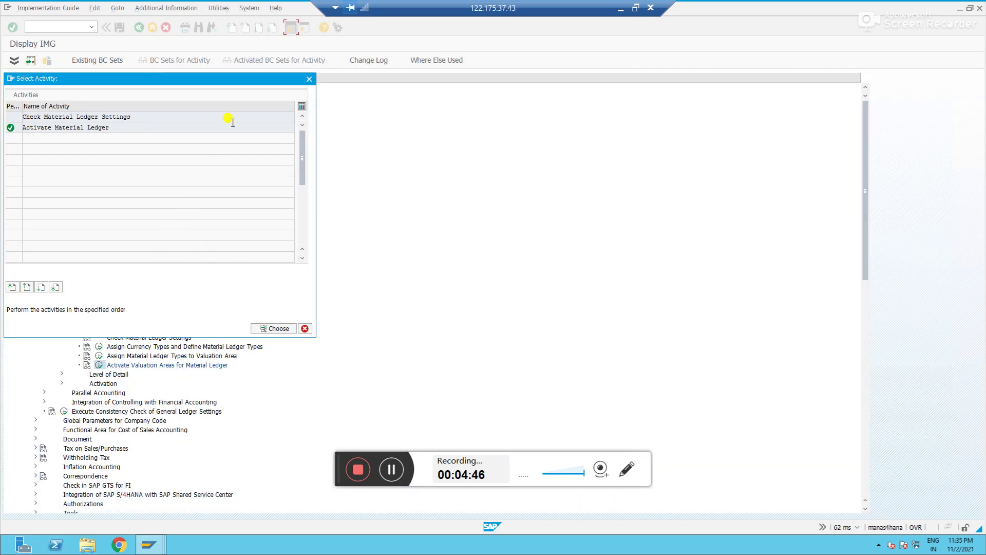
{"action": "left_click", "coordinate": [309, 78]}
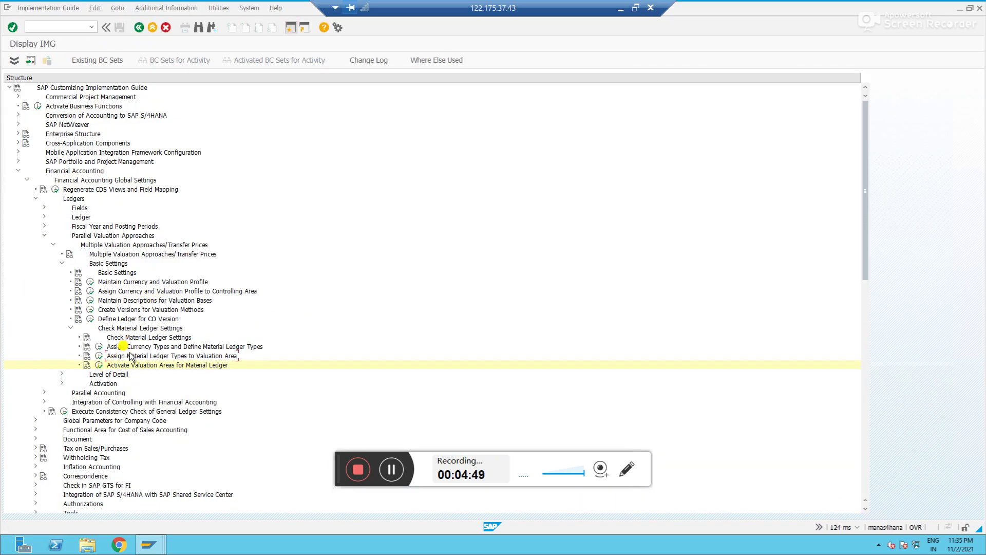
Add a new entry assigning material ledger type 9000 to valuation area P2DA and save it under the customizing request
{"action": "left_click", "coordinate": [99, 356]}
{"action": "left_click", "coordinate": [53, 60]}
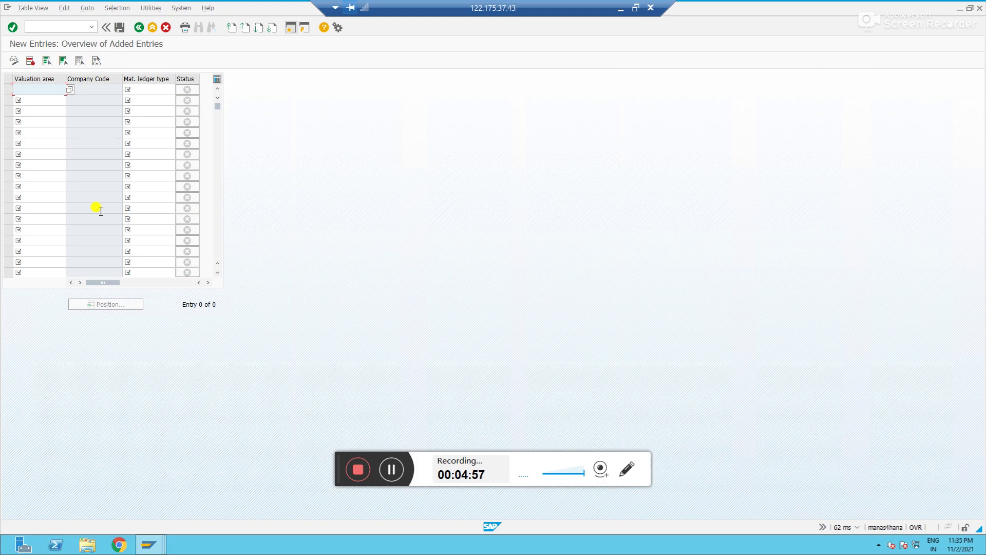
{"action": "type", "text": "p2da"}
{"action": "left_click", "coordinate": [157, 90]}
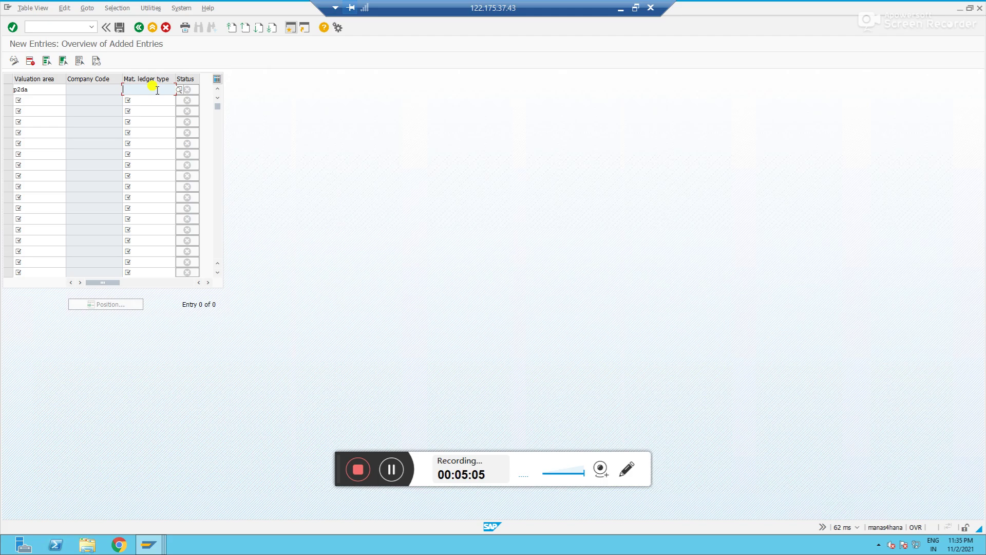
{"action": "type", "text": "9000"}
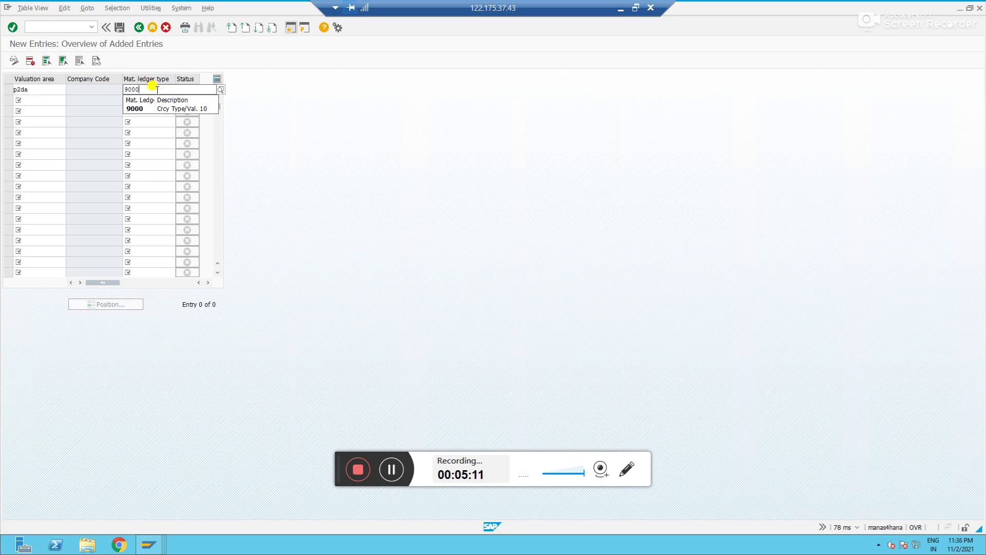
{"action": "key", "text": "Return"}
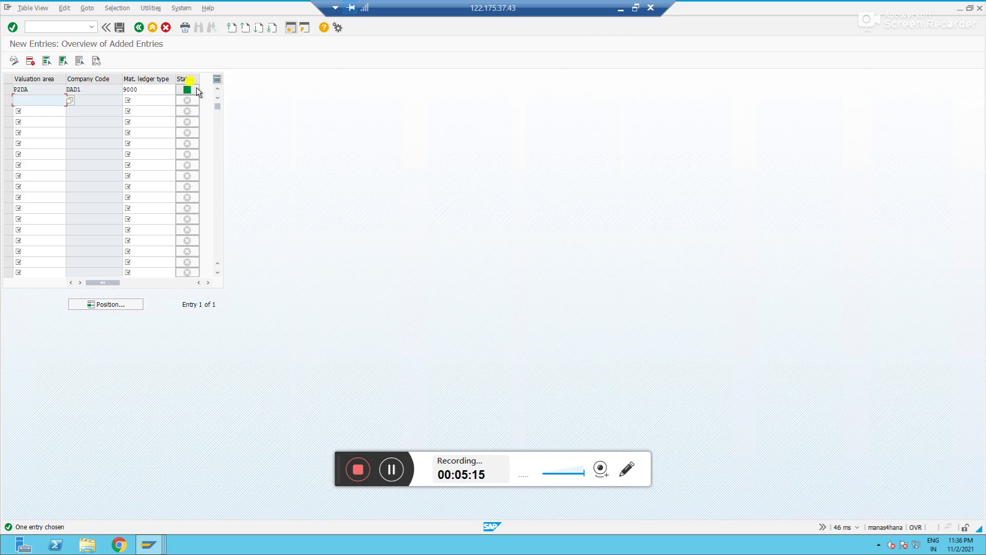
{"action": "left_click", "coordinate": [120, 28]}
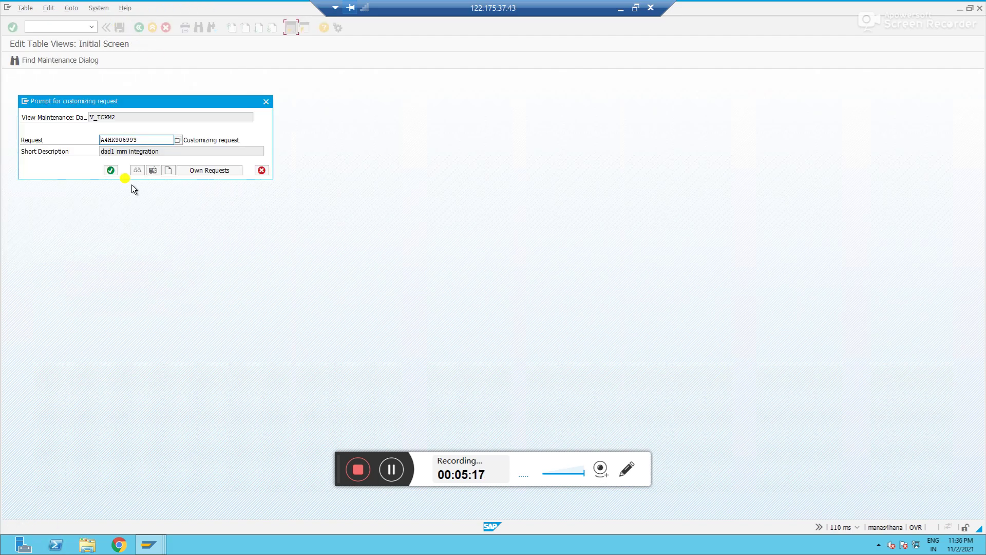
{"action": "left_click", "coordinate": [111, 170]}
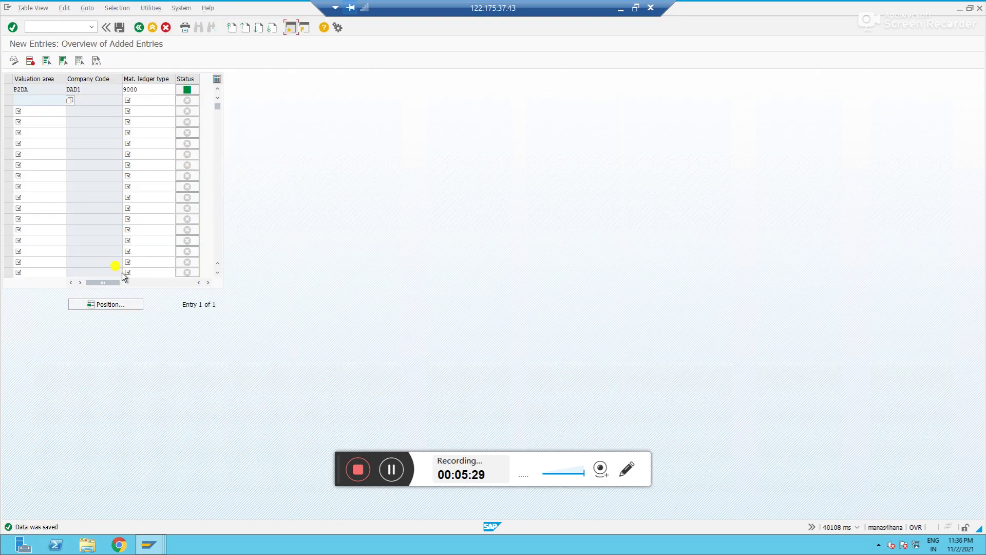
Return to the IMG, open Activate Material Ledger, and search for valuation area P2
{"action": "left_click", "coordinate": [139, 27]}
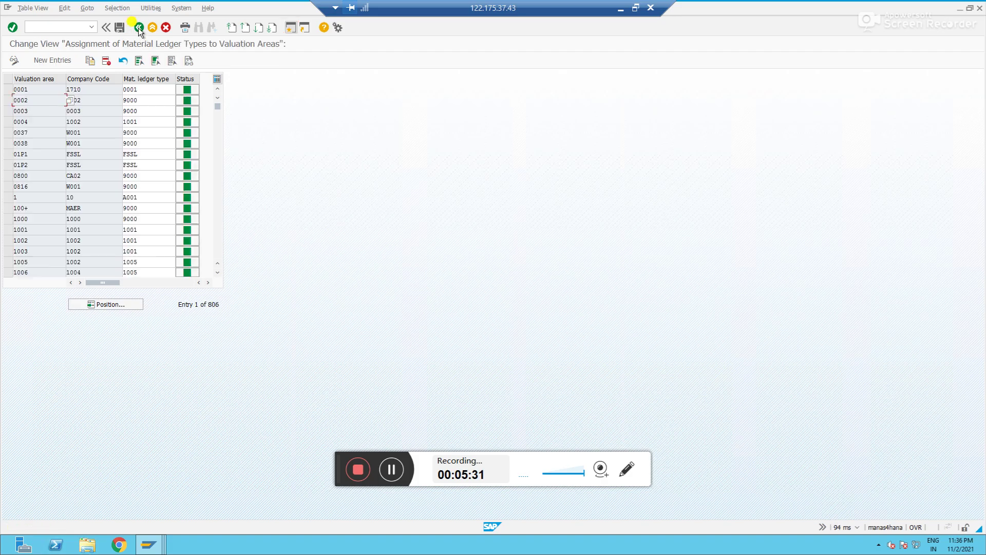
{"action": "left_click", "coordinate": [138, 27]}
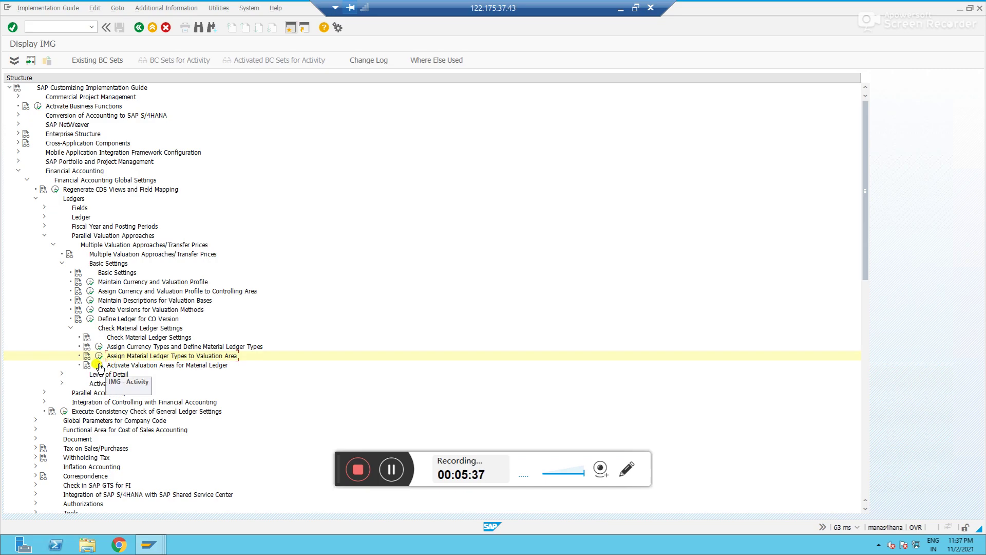
{"action": "left_click", "coordinate": [99, 364]}
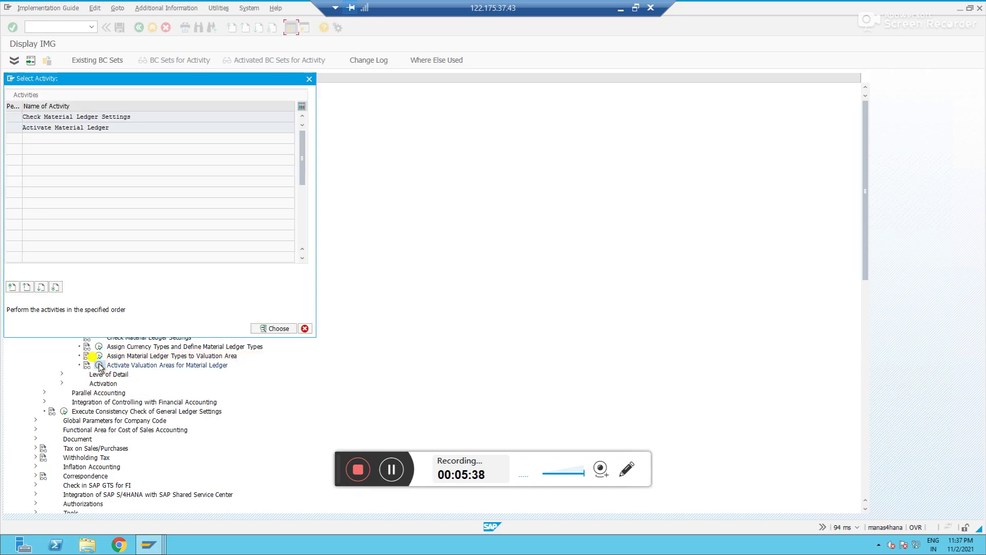
{"action": "double_click", "coordinate": [77, 127]}
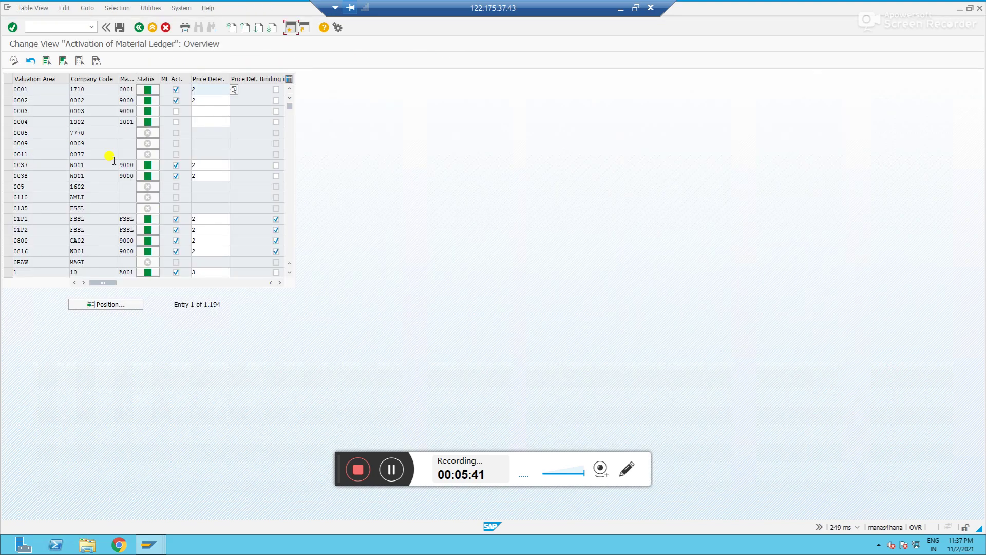
{"action": "left_click", "coordinate": [114, 304]}
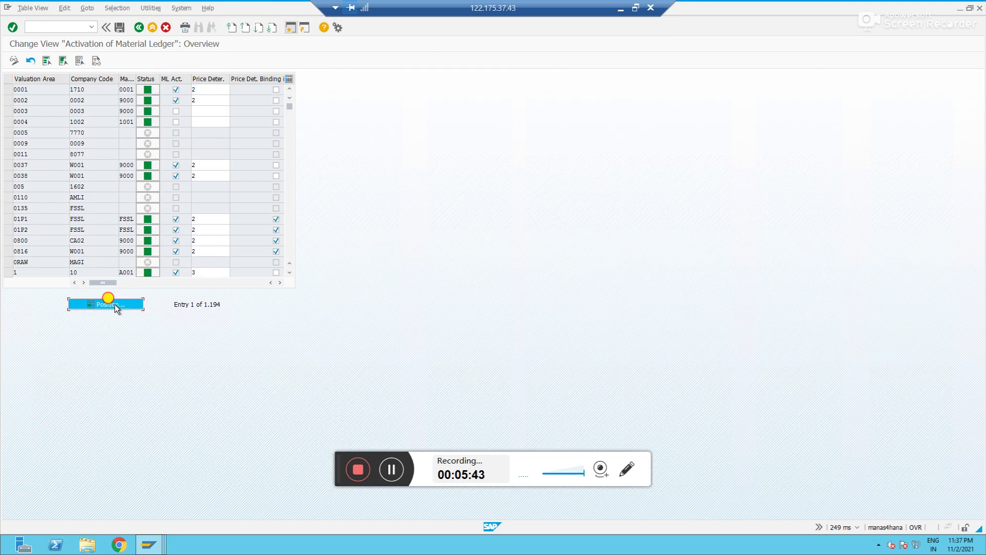
{"action": "type", "text": "p2d"}
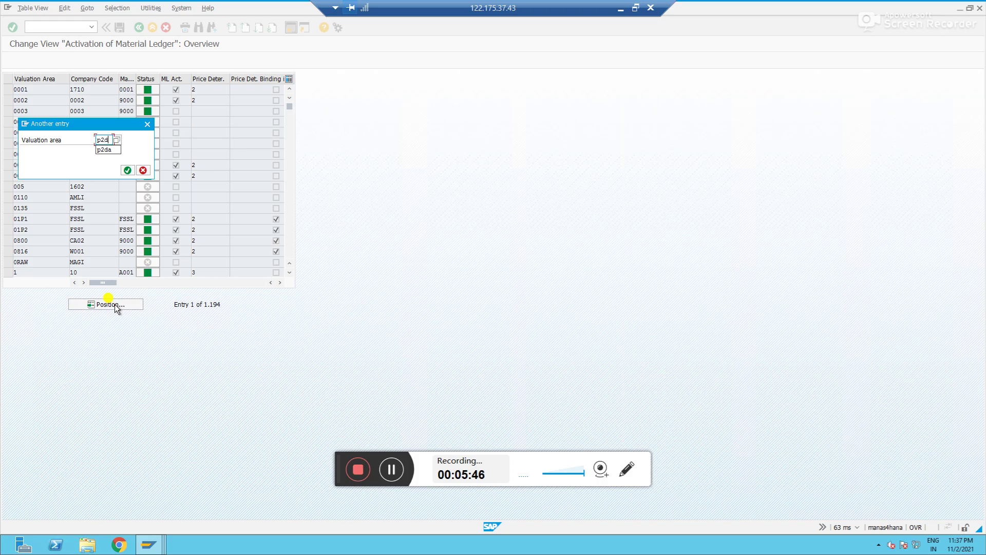
Tick ML Act. for P2DA, choose price determination 2 (Transaction-Based), and save under the customizing request
{"action": "key", "text": "Return"}
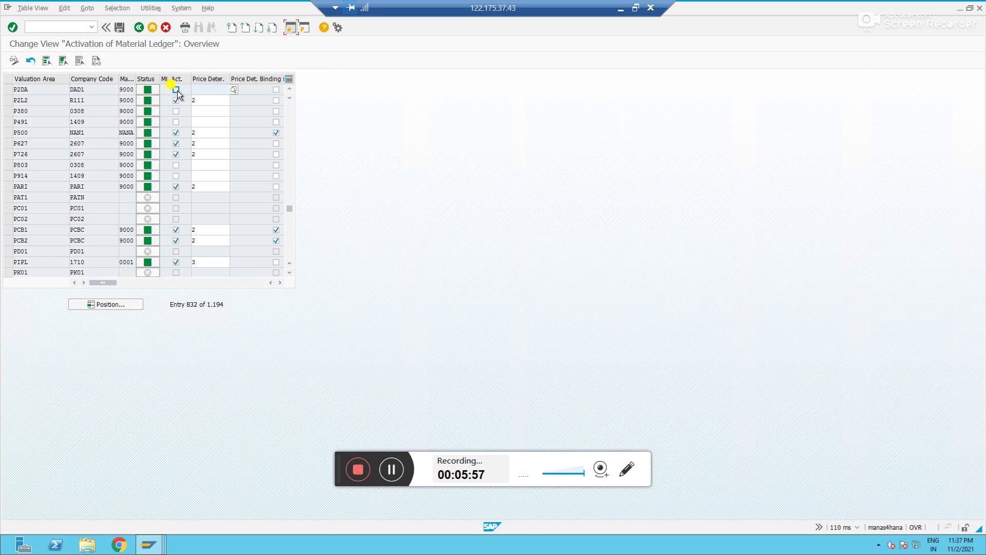
{"action": "left_click", "coordinate": [177, 90]}
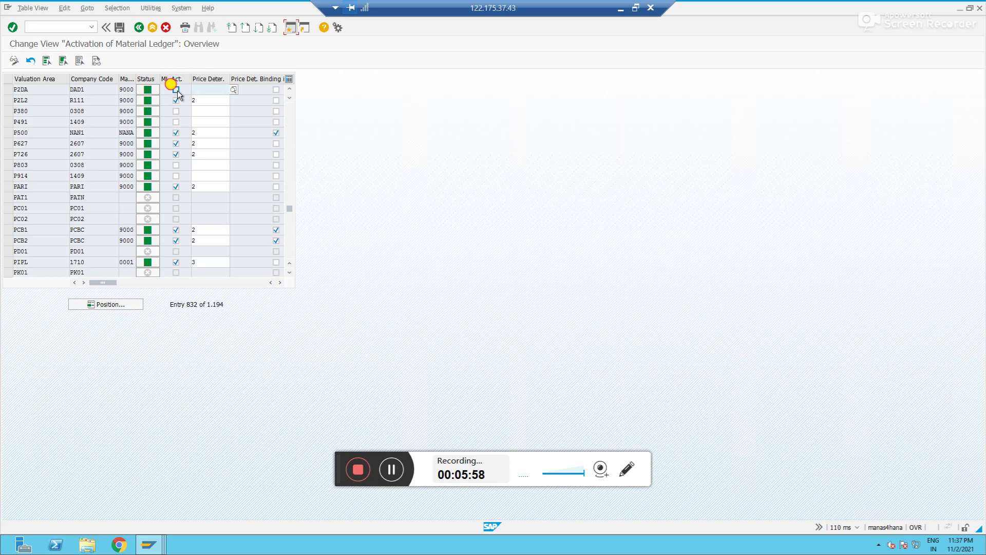
{"action": "left_click", "coordinate": [217, 89]}
{"action": "left_click", "coordinate": [234, 89]}
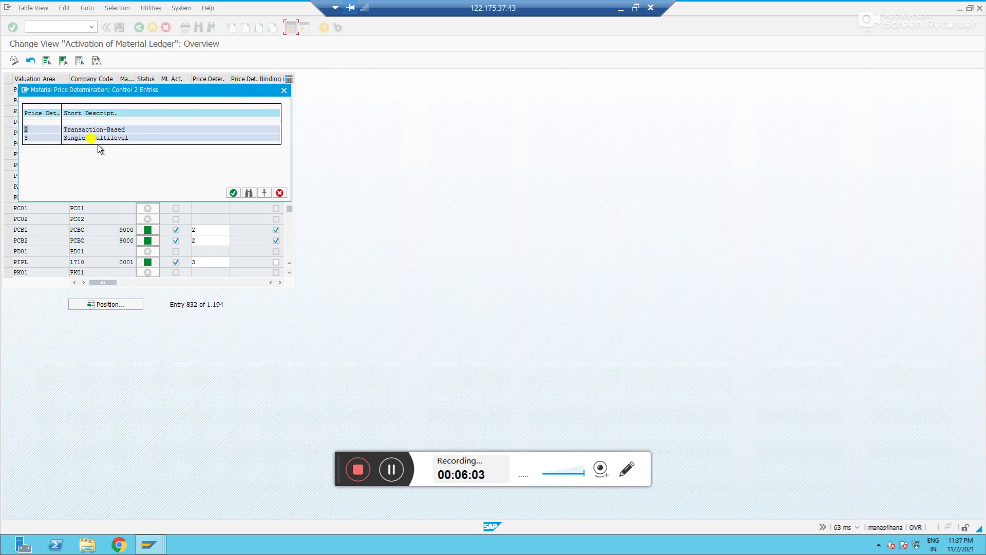
{"action": "double_click", "coordinate": [77, 129]}
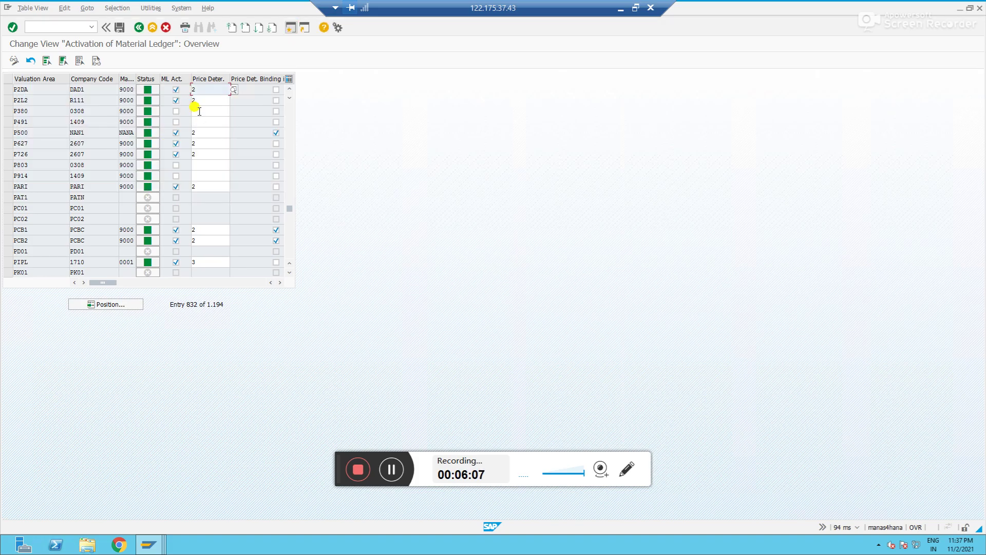
{"action": "left_click", "coordinate": [121, 30]}
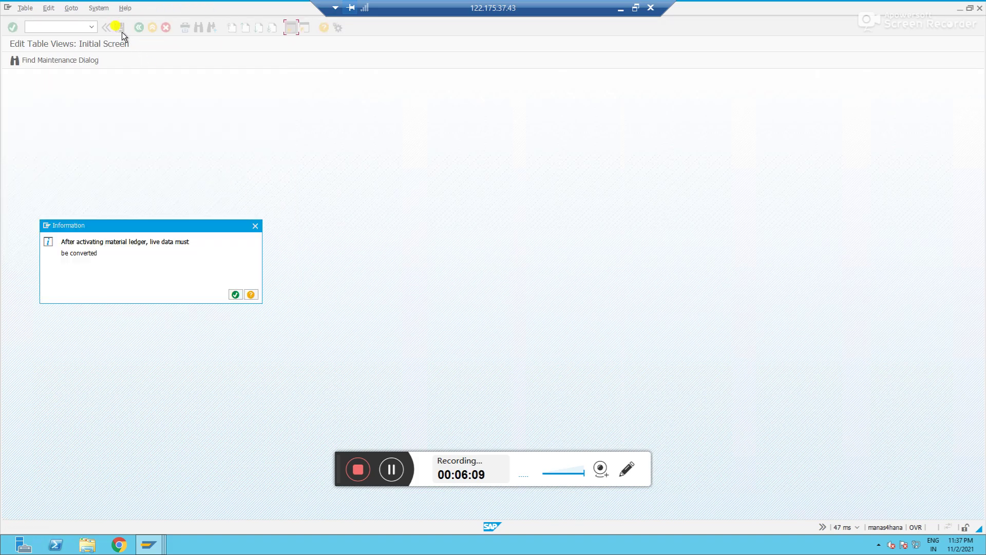
{"action": "left_click", "coordinate": [230, 295]}
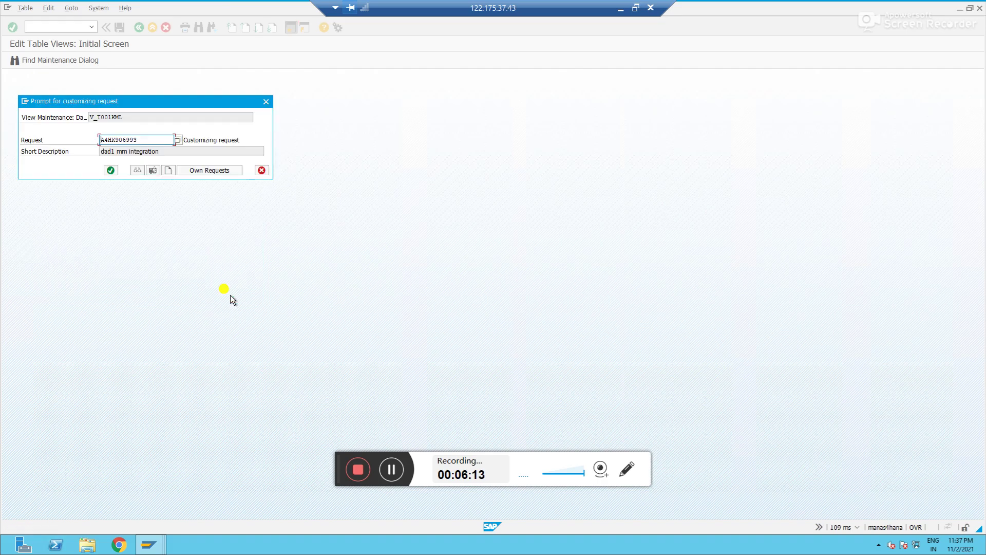
{"action": "left_click", "coordinate": [111, 170]}
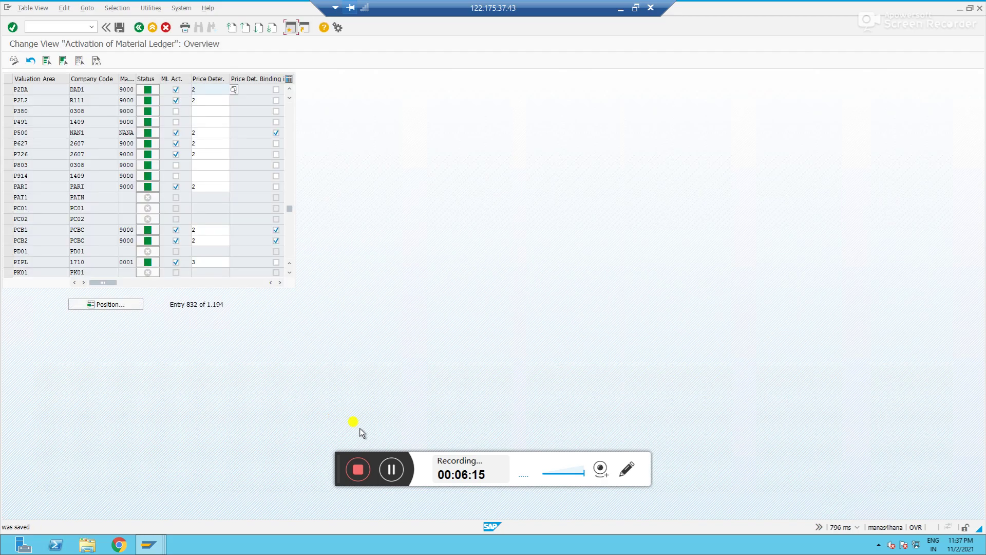
{"action": "left_click", "coordinate": [391, 469]}
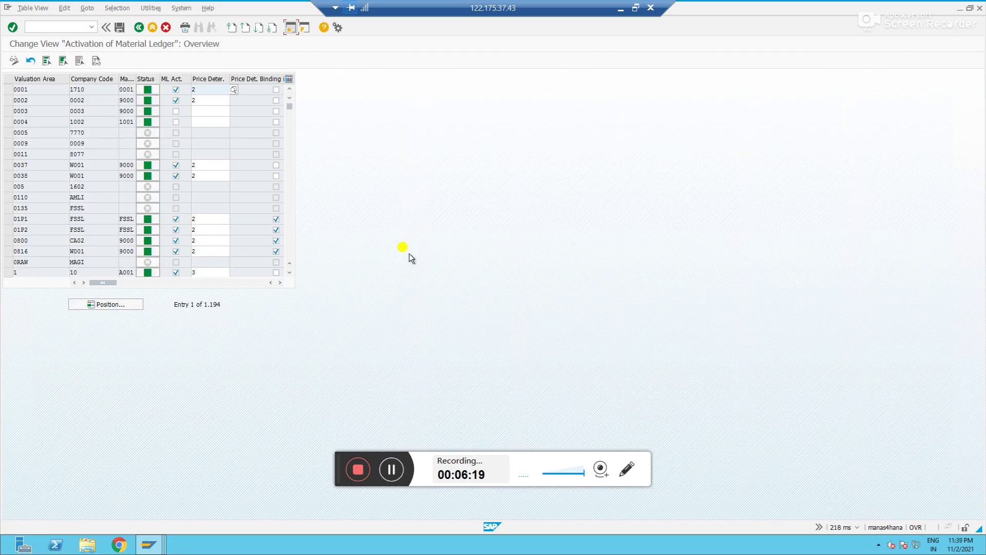
Run Check Material Ledger Settings for plant P2DA, confirming ML is active with type 9000, then go back
{"action": "left_click", "coordinate": [139, 27]}
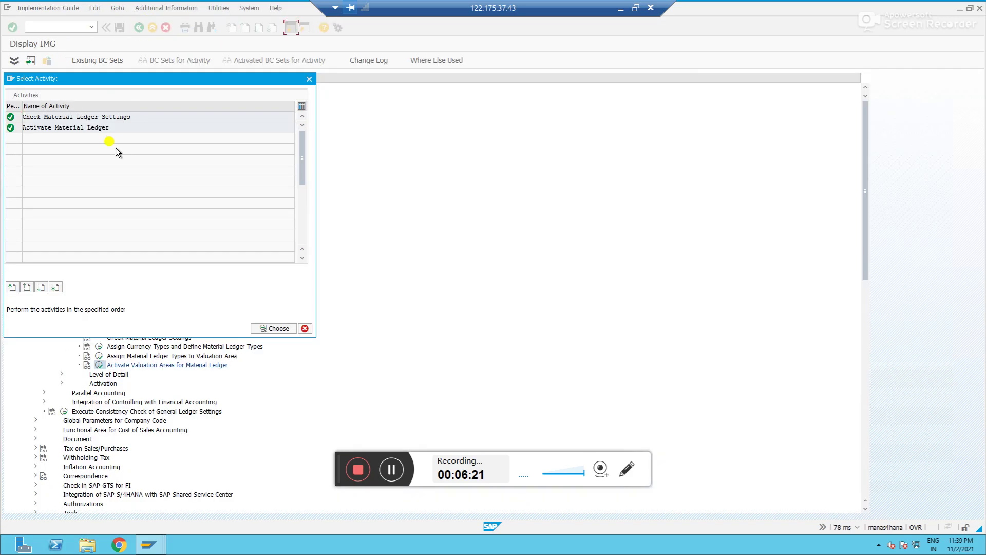
{"action": "double_click", "coordinate": [95, 117]}
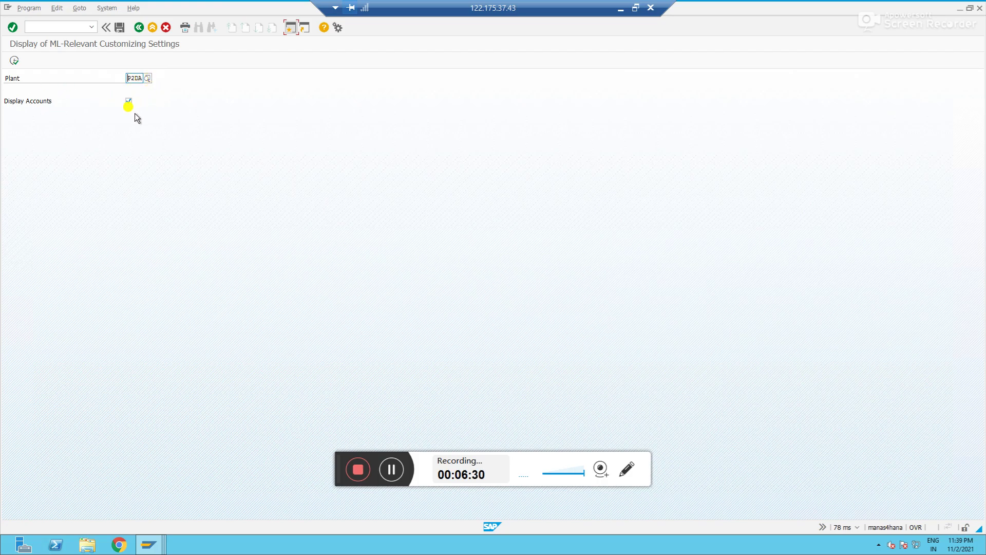
{"action": "left_click", "coordinate": [17, 61]}
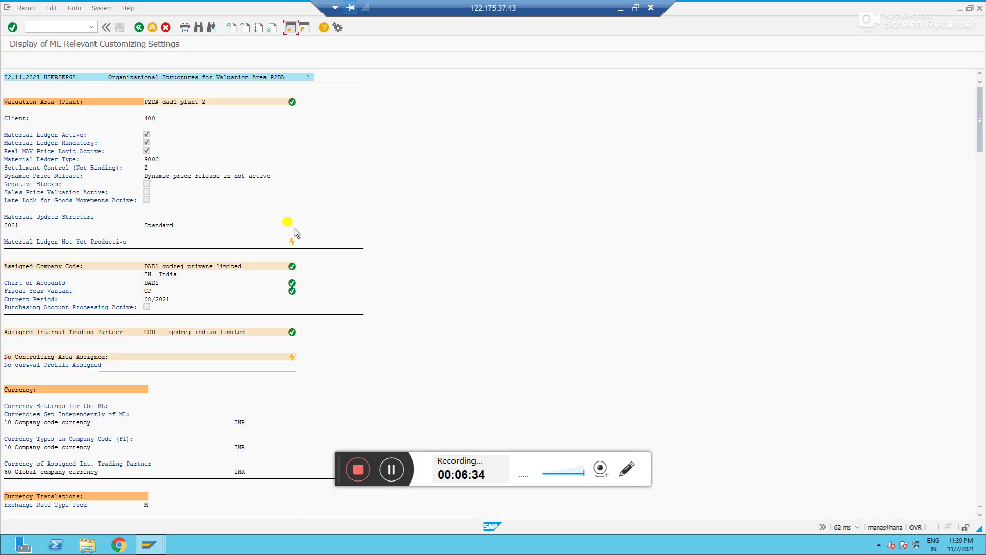
{"action": "left_click", "coordinate": [139, 28]}
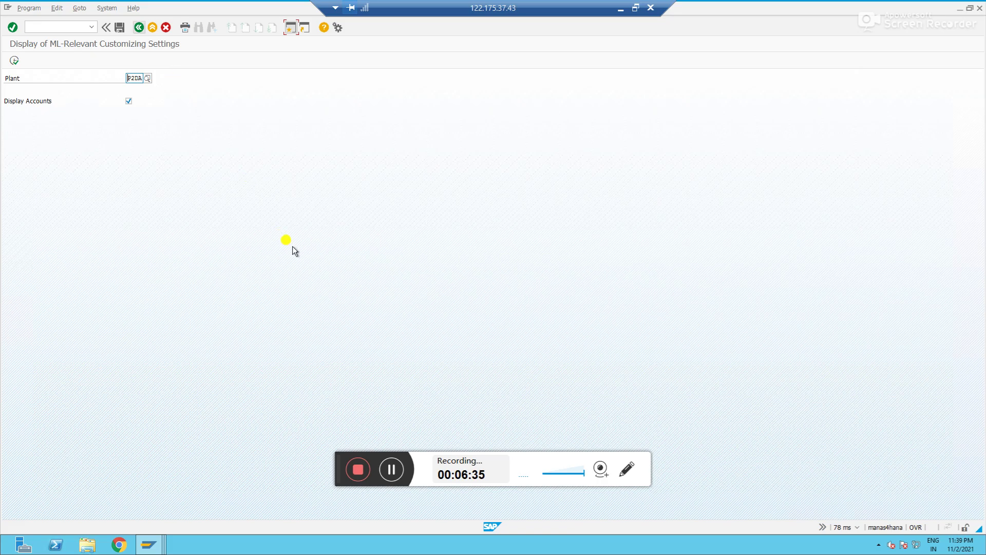
{"action": "left_click", "coordinate": [139, 28]}
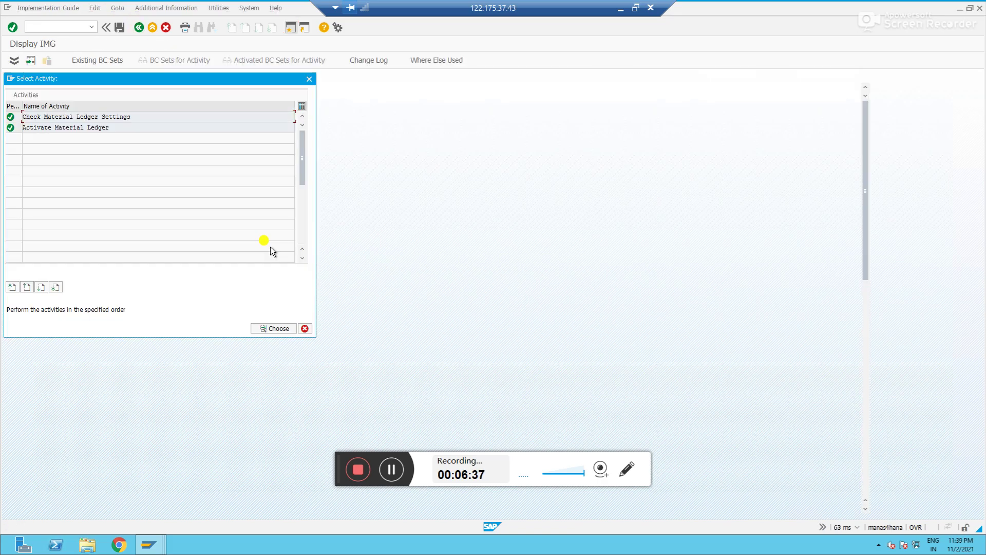
{"action": "left_click", "coordinate": [391, 468]}
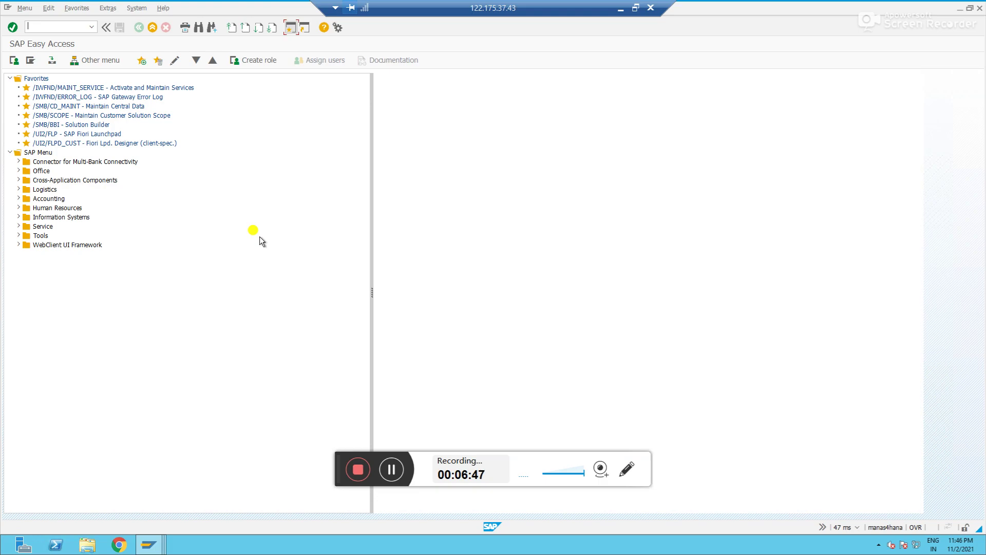
{"action": "key", "text": "alt+Tab"}
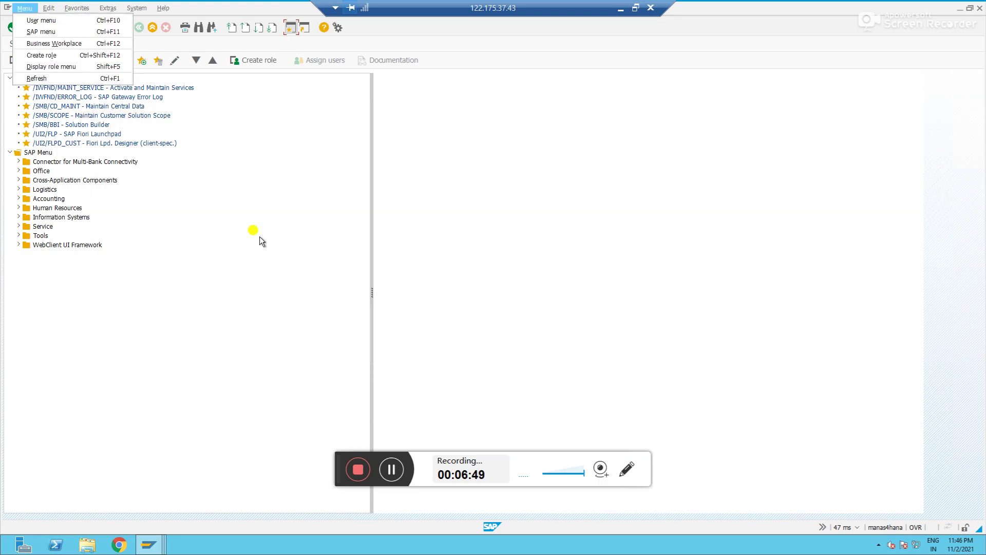
{"action": "left_click", "coordinate": [253, 194]}
{"action": "left_click", "coordinate": [65, 25]}
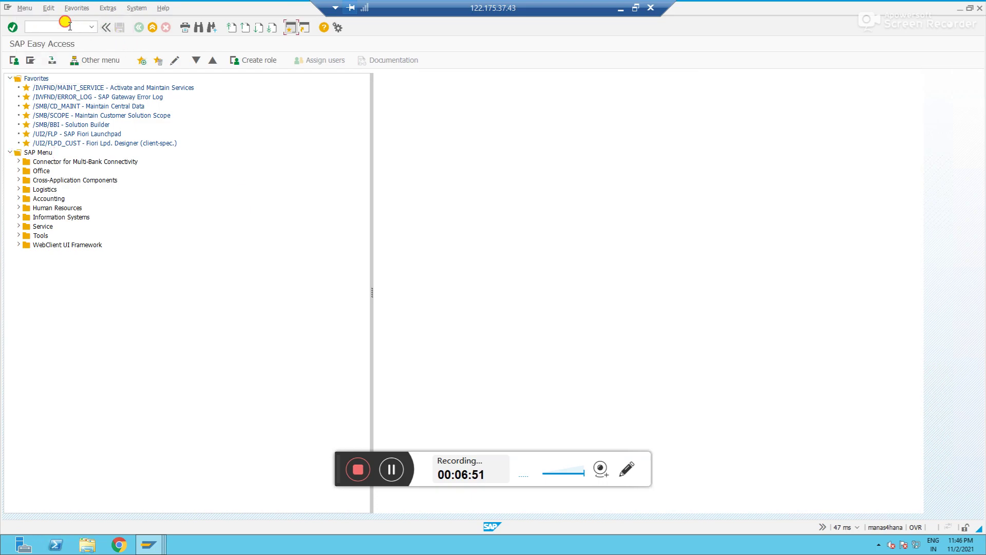
{"action": "type", "text": "migo"}
{"action": "key", "text": "Return"}
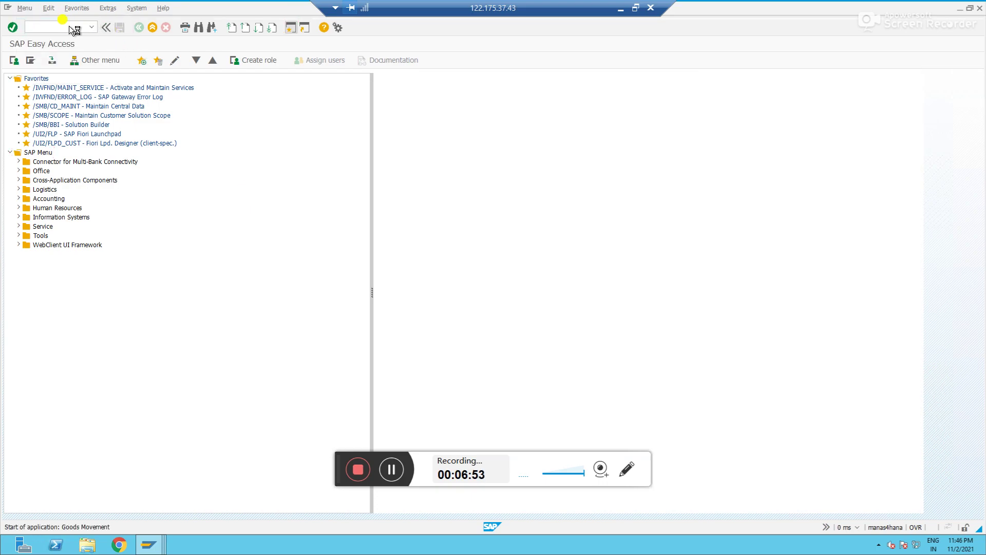
{"action": "key", "text": "Down"}
{"action": "key", "text": "Return"}
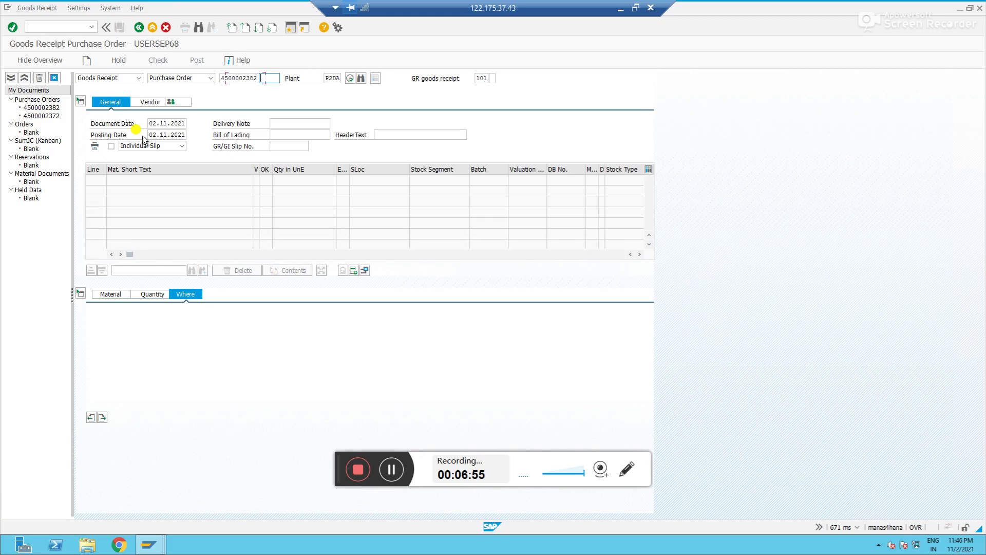
{"action": "key", "text": "Return"}
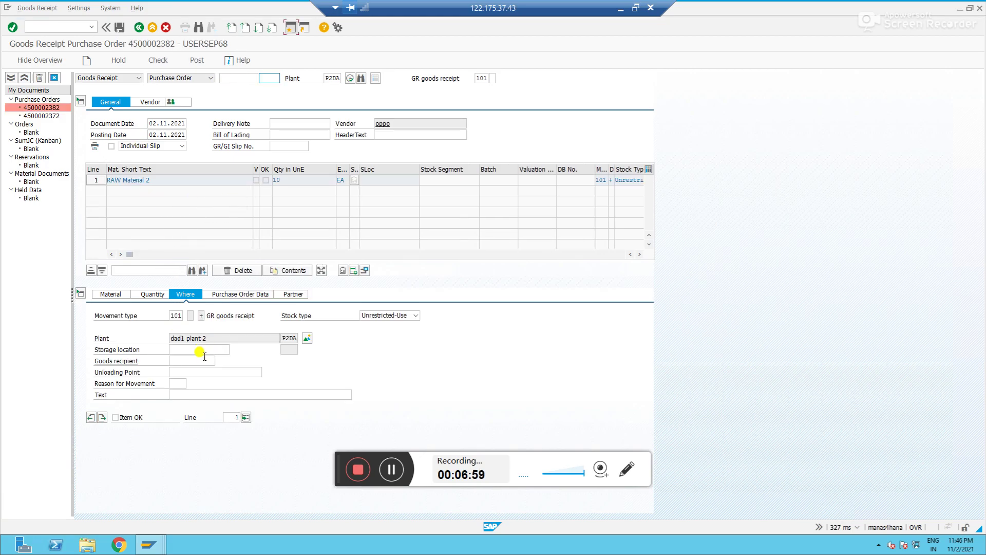
{"action": "left_click", "coordinate": [198, 349]}
{"action": "key", "text": "Return"}
{"action": "key", "text": "Return"}
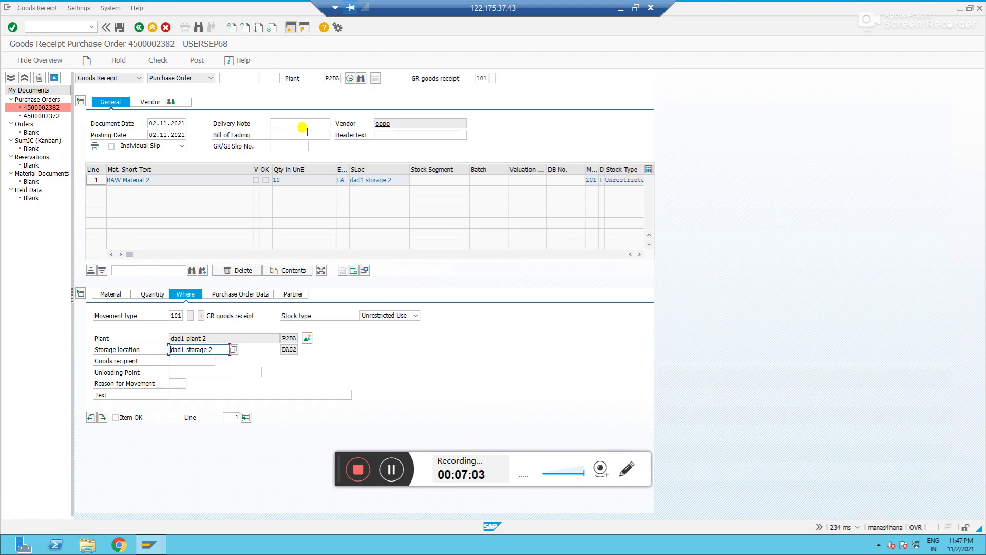
{"action": "left_click", "coordinate": [159, 60]}
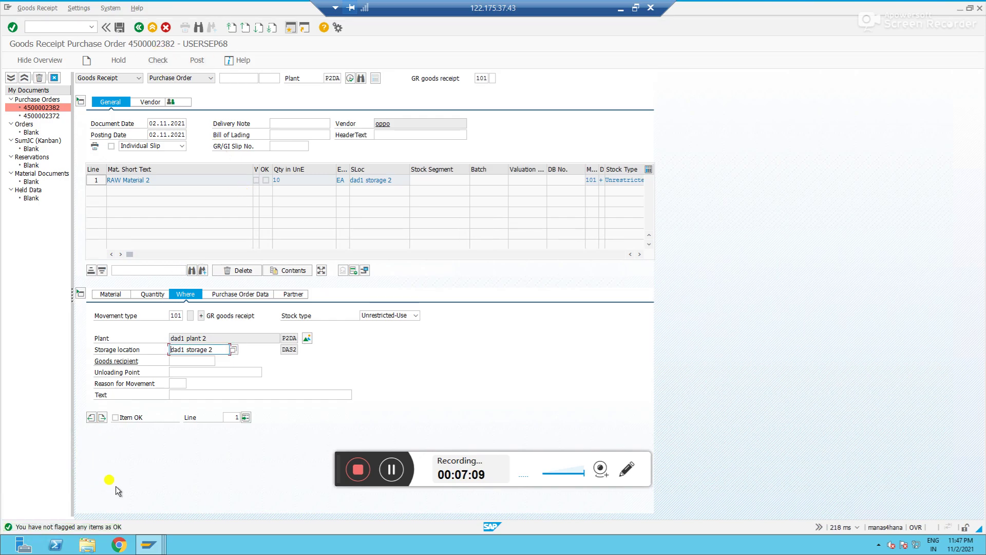
{"action": "left_click", "coordinate": [115, 417]}
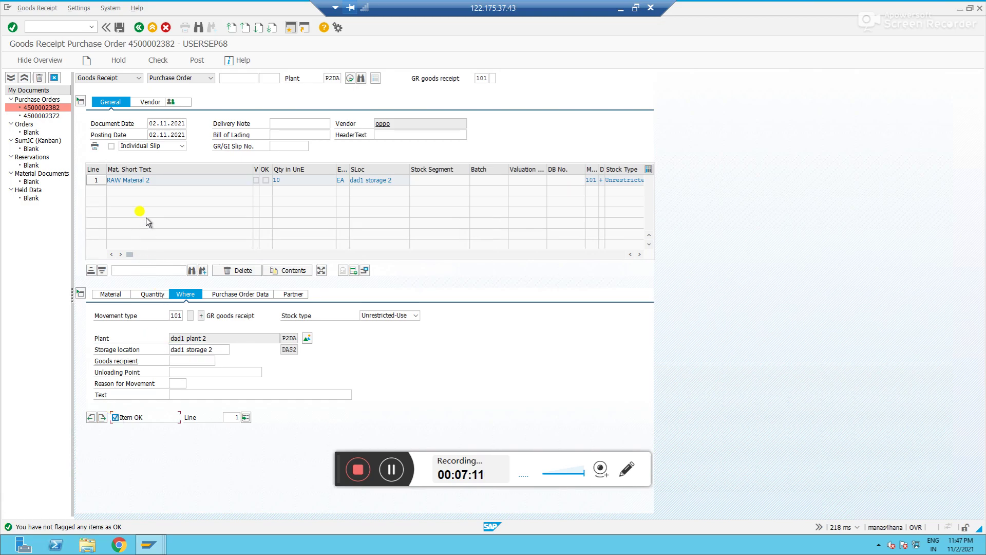
{"action": "left_click", "coordinate": [161, 63]}
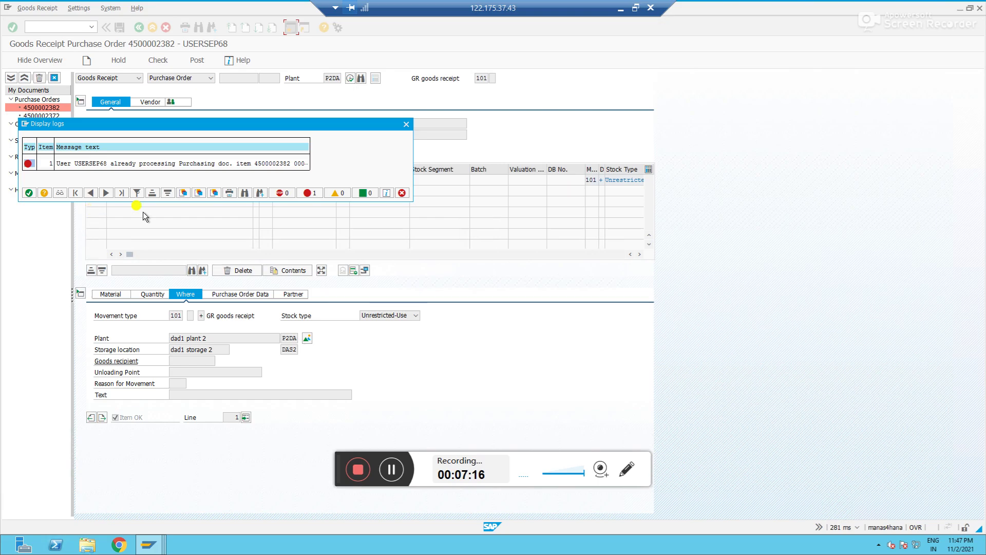
Switch to the other goods receipt session, re-check it, and try posting the receipt
{"action": "left_click", "coordinate": [158, 542]}
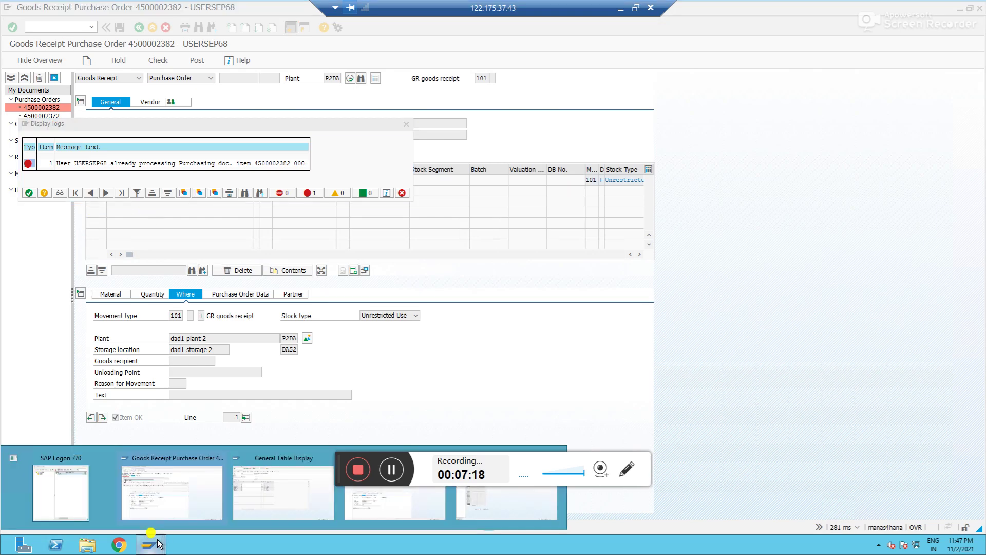
{"action": "left_click", "coordinate": [380, 508]}
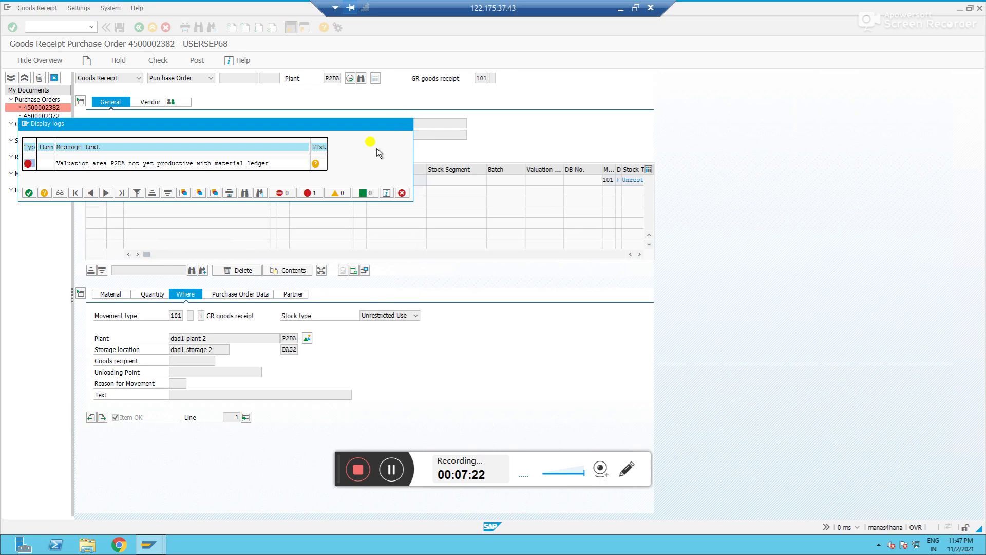
{"action": "key", "text": "Return"}
{"action": "left_click", "coordinate": [164, 61]}
{"action": "left_click", "coordinate": [203, 63]}
Read the C+020 explanation that P2DA isn't productive with the material ledger, then close the error log
{"action": "left_click", "coordinate": [313, 164]}
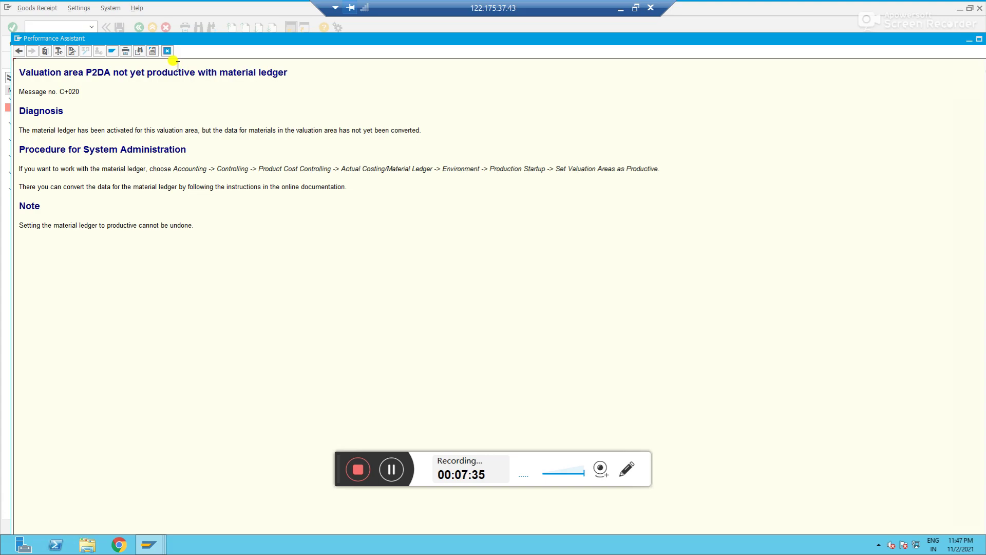
{"action": "left_click", "coordinate": [164, 50]}
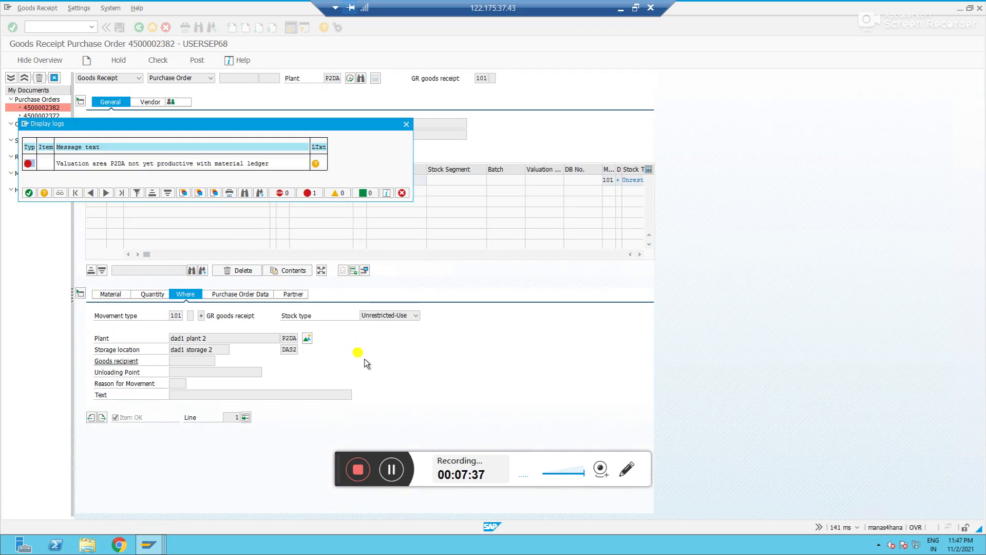
{"action": "mouse_move", "coordinate": [157, 548]}
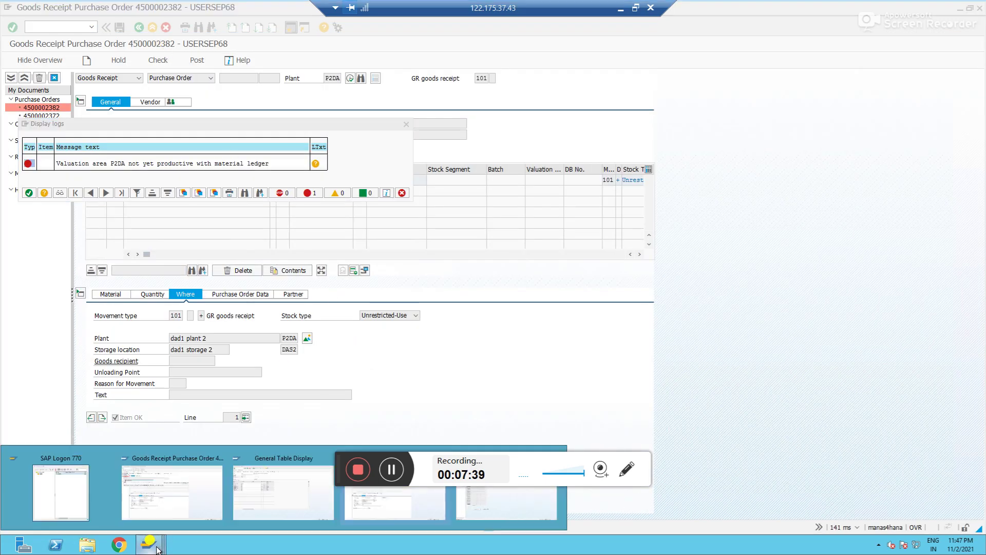
{"action": "left_click", "coordinate": [153, 495]}
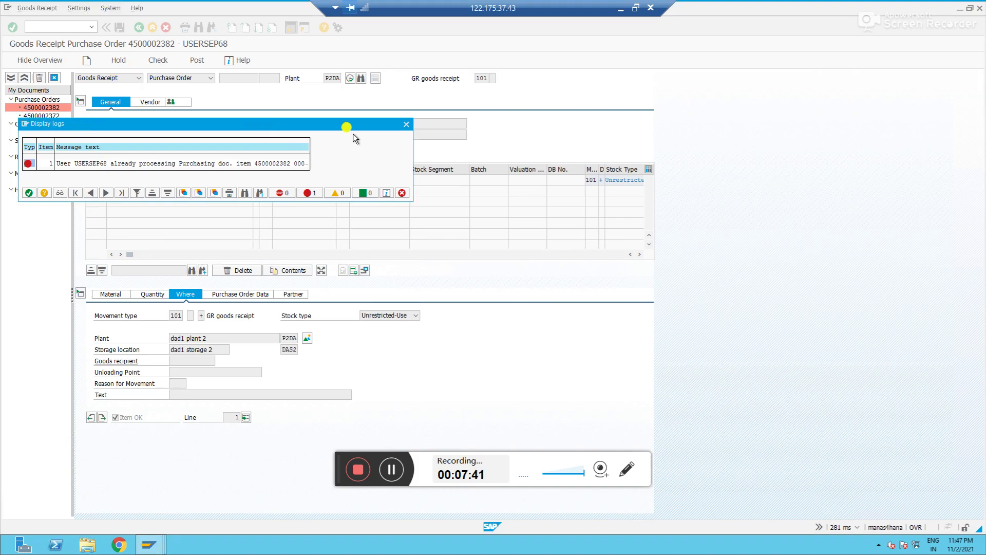
{"action": "left_click", "coordinate": [406, 124]}
{"action": "left_click", "coordinate": [49, 24]}
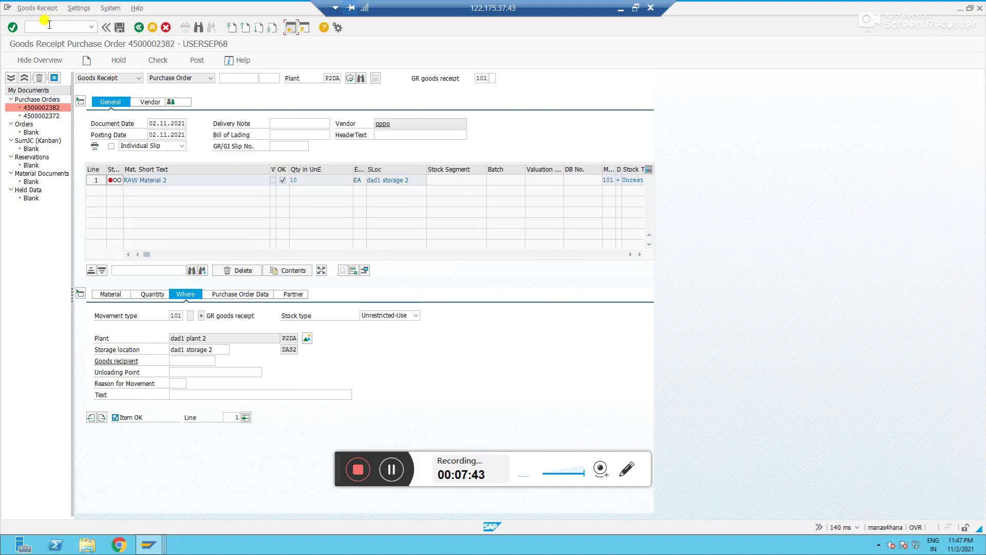
Leave the goods receipt with /n and start transaction CKMSTART for the material ledger startup
{"action": "type", "text": "/n"}
{"action": "key", "text": "Return"}
{"action": "type", "text": "CKMSTART"}
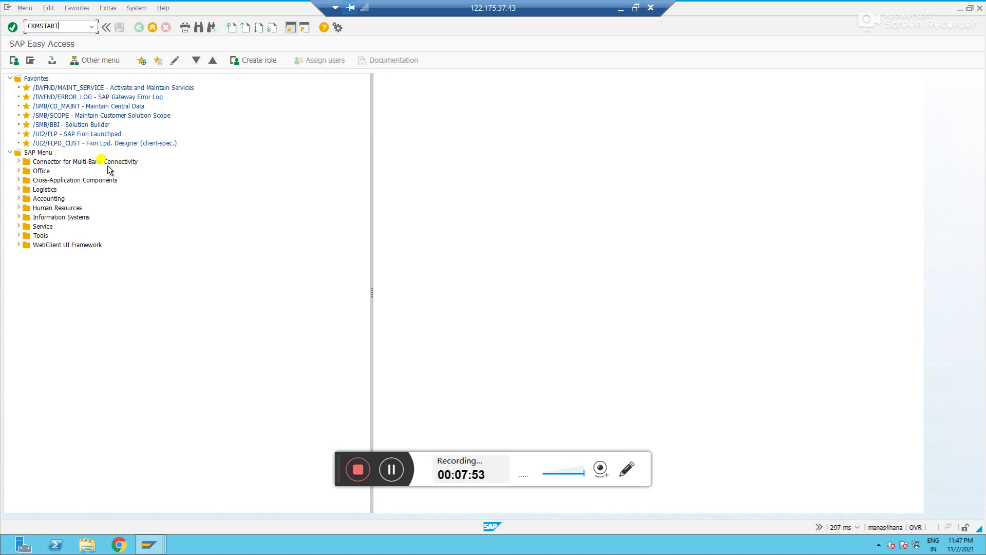
{"action": "key", "text": "Return"}
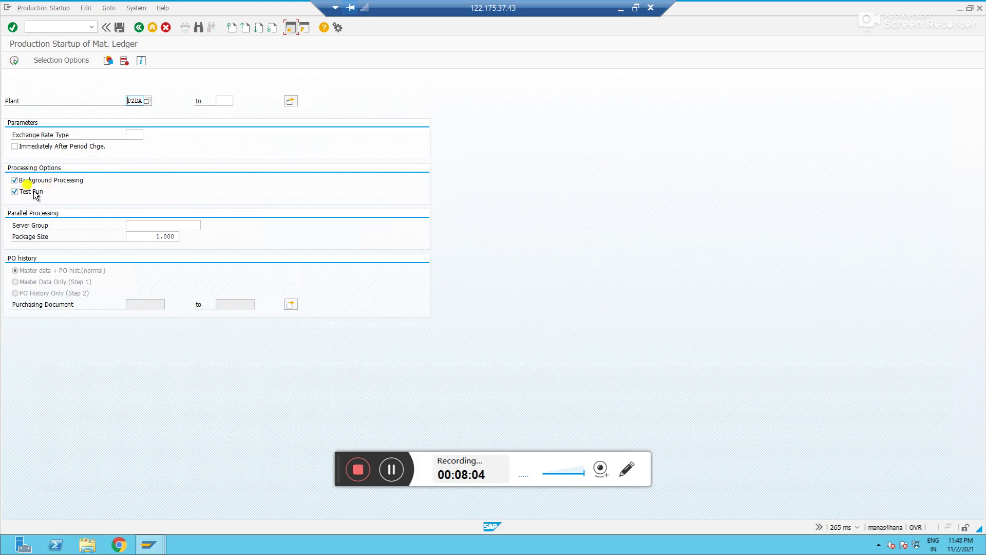
Execute the P2DA startup, accept the background job parameters and enter output device locl
{"action": "left_click", "coordinate": [14, 60]}
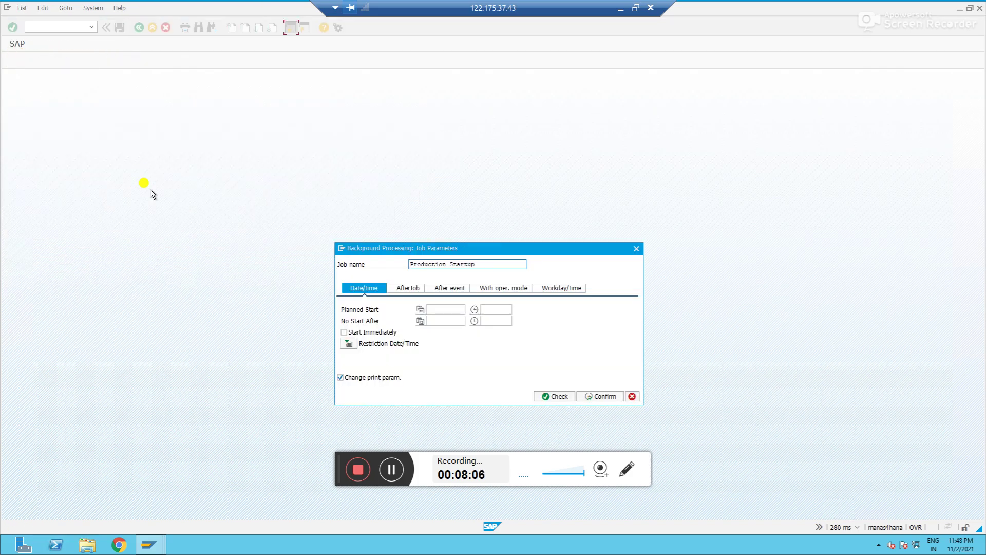
{"action": "left_click", "coordinate": [554, 396]}
{"action": "left_click", "coordinate": [600, 398]}
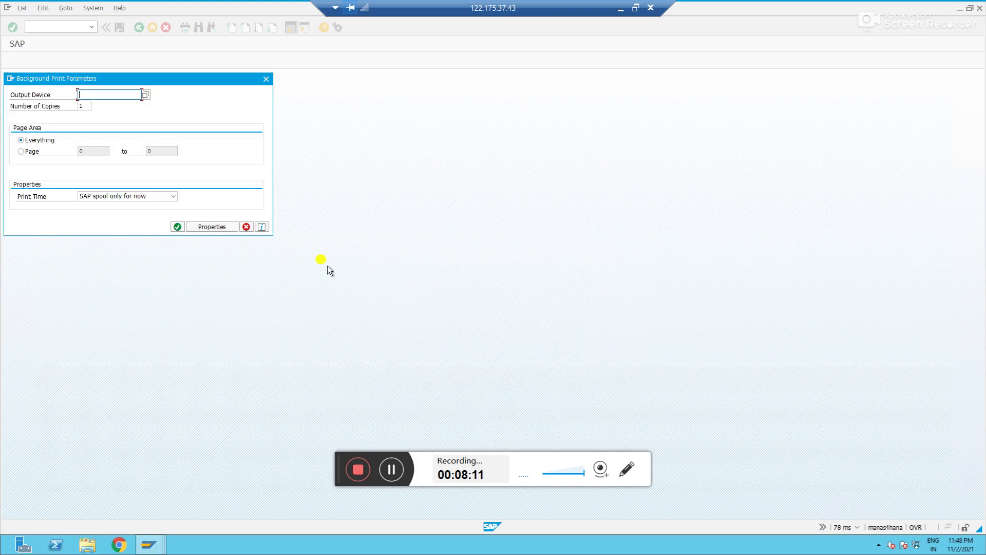
{"action": "type", "text": "locl"}
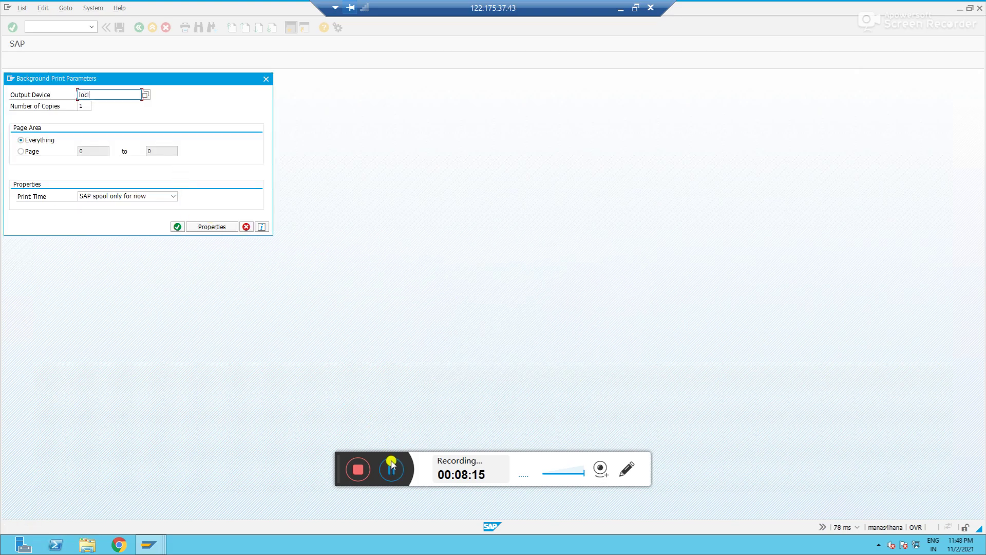
{"action": "left_click", "coordinate": [391, 467]}
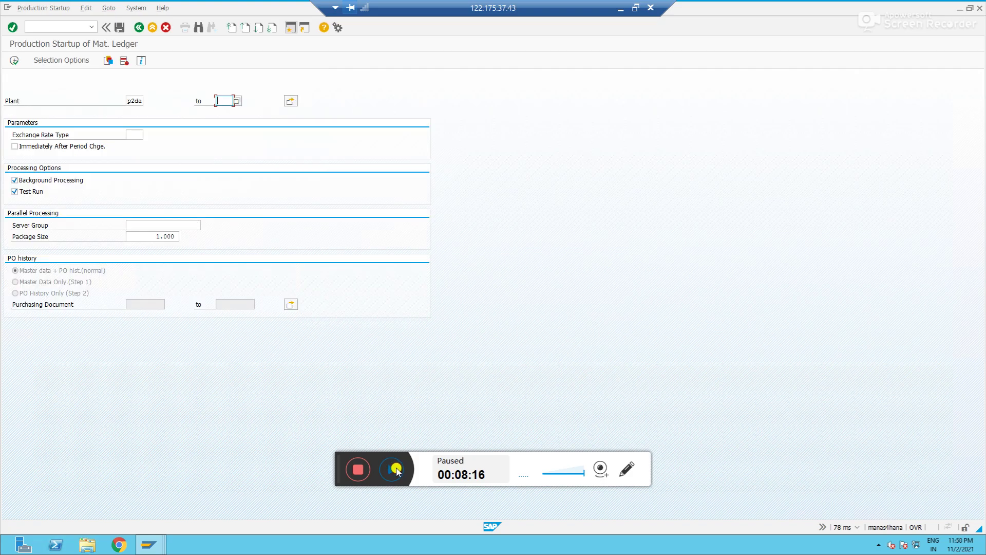
{"action": "left_click", "coordinate": [391, 468]}
Run the P2DA material ledger startup as a foreground test, then return to the selection screen
{"action": "left_click", "coordinate": [36, 181]}
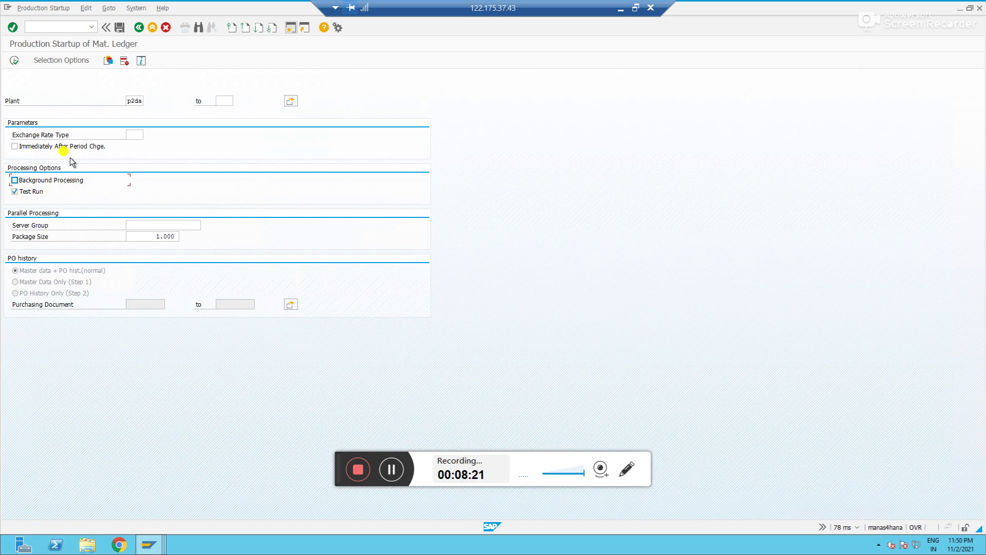
{"action": "left_click", "coordinate": [14, 60]}
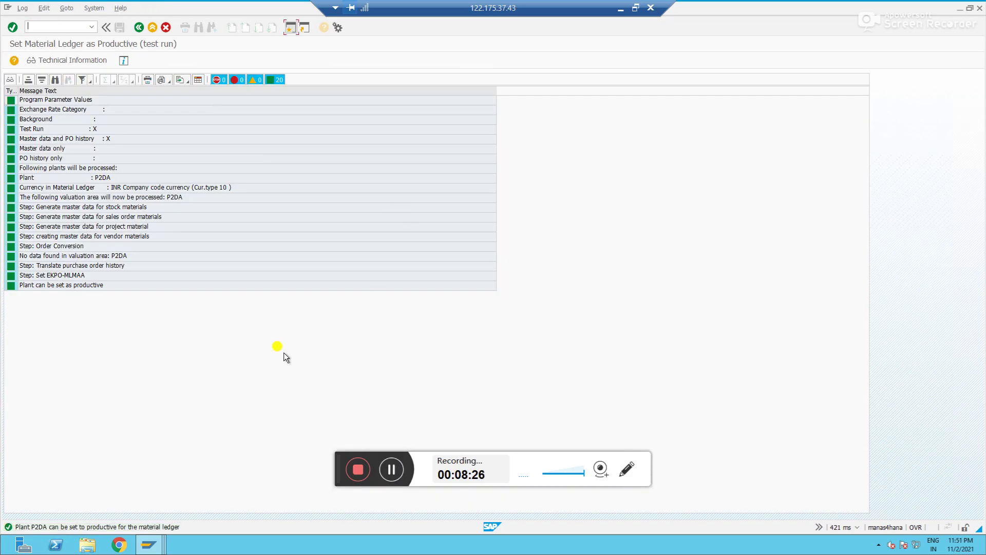
{"action": "left_click", "coordinate": [138, 27]}
{"action": "left_click", "coordinate": [137, 29]}
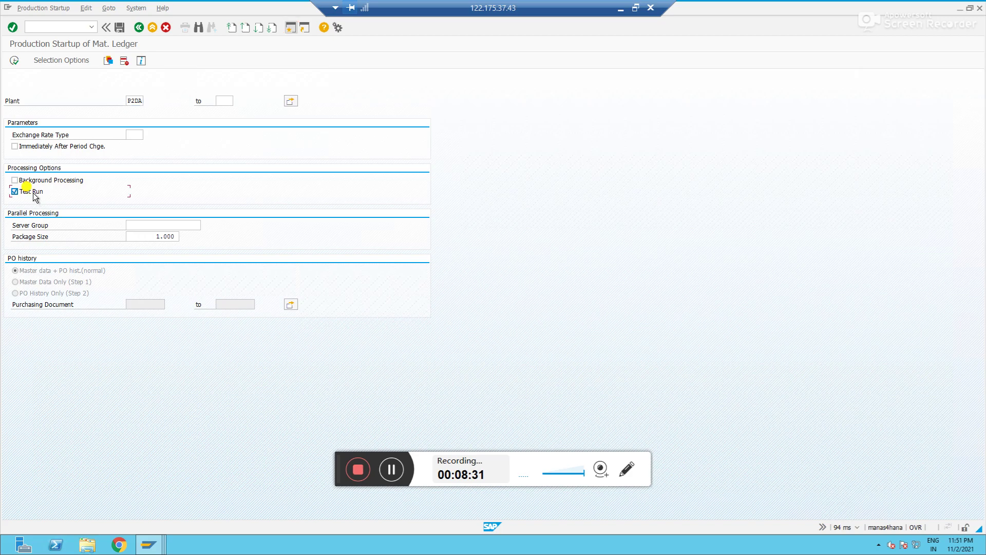
Schedule the productive background startup run for P2DA, printing to output device lp01
{"action": "left_click", "coordinate": [24, 177]}
{"action": "left_click", "coordinate": [14, 59]}
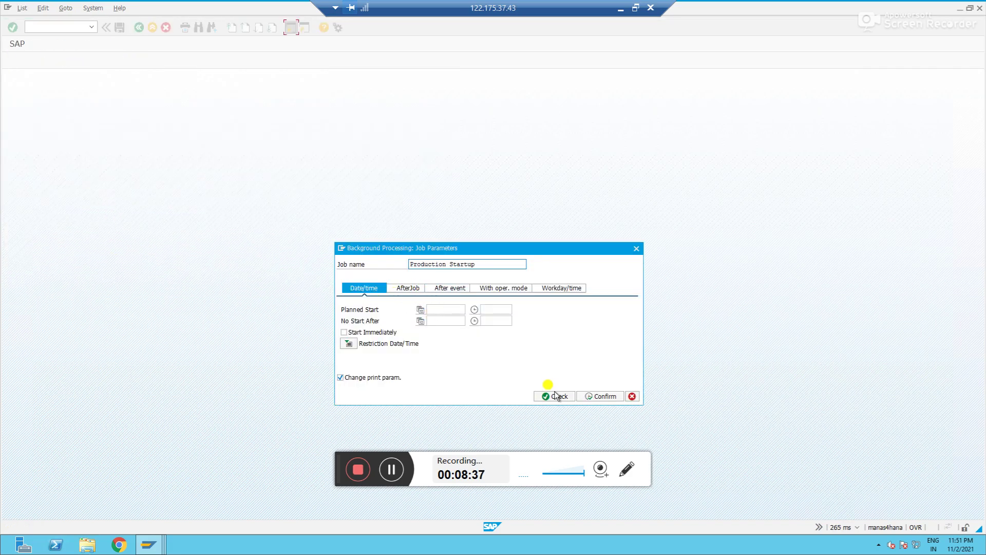
{"action": "left_click", "coordinate": [596, 396]}
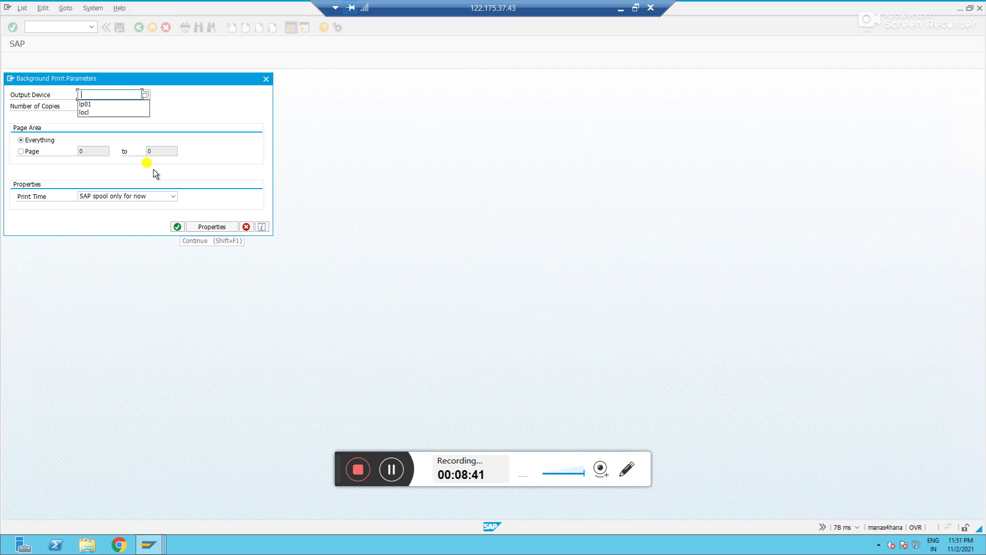
{"action": "key", "text": "Down"}
{"action": "key", "text": "Return"}
{"action": "key", "text": "Return"}
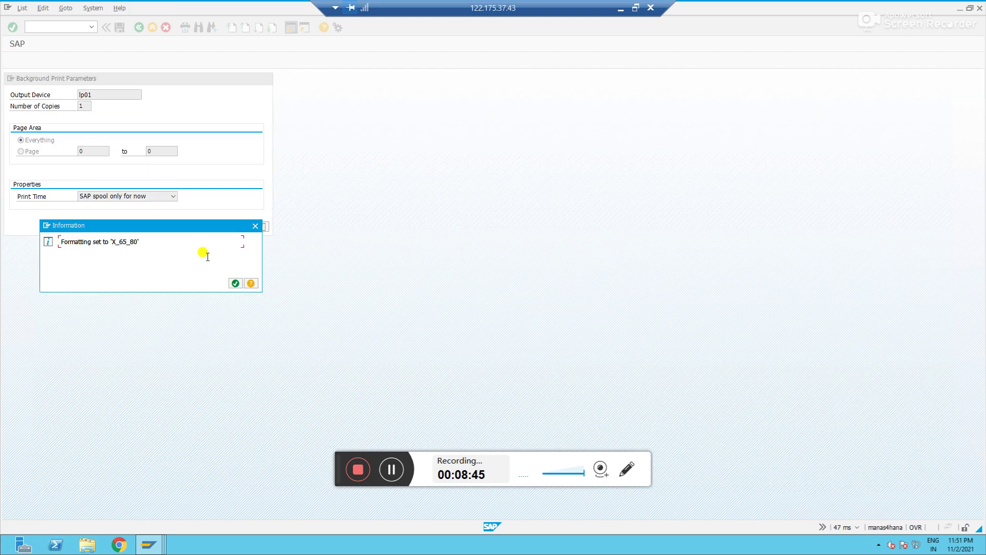
{"action": "key", "text": "Return"}
{"action": "left_click", "coordinate": [177, 226]}
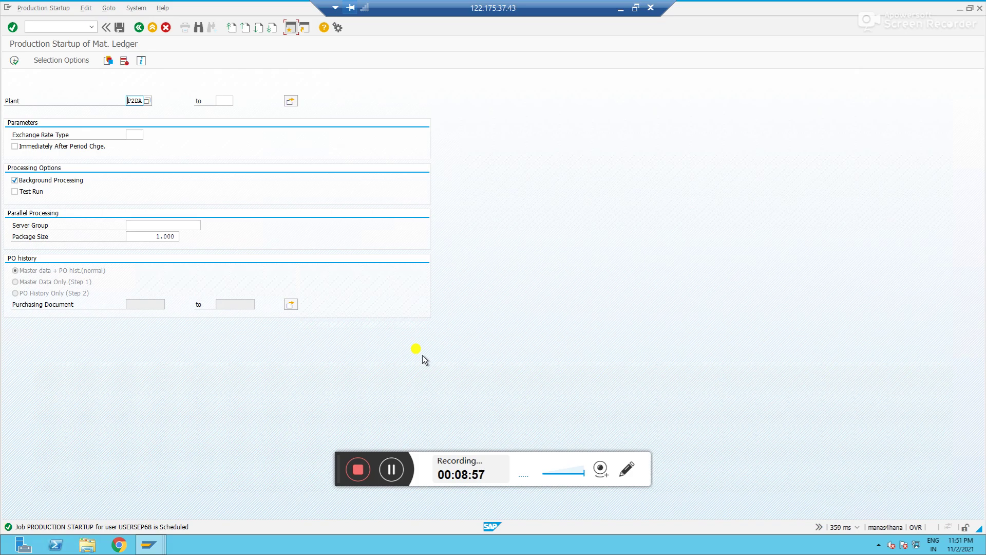
{"action": "left_click", "coordinate": [391, 468]}
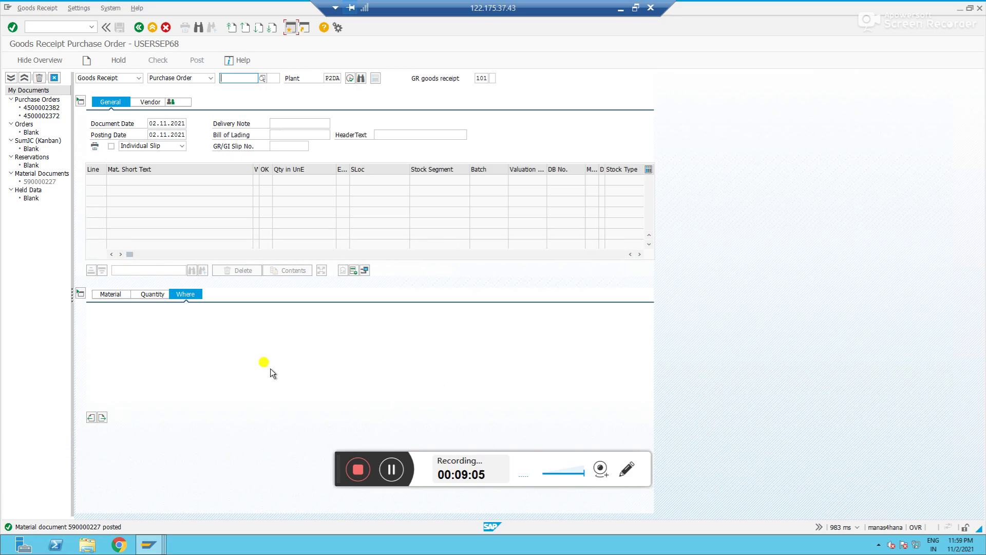
{"action": "double_click", "coordinate": [77, 527]}
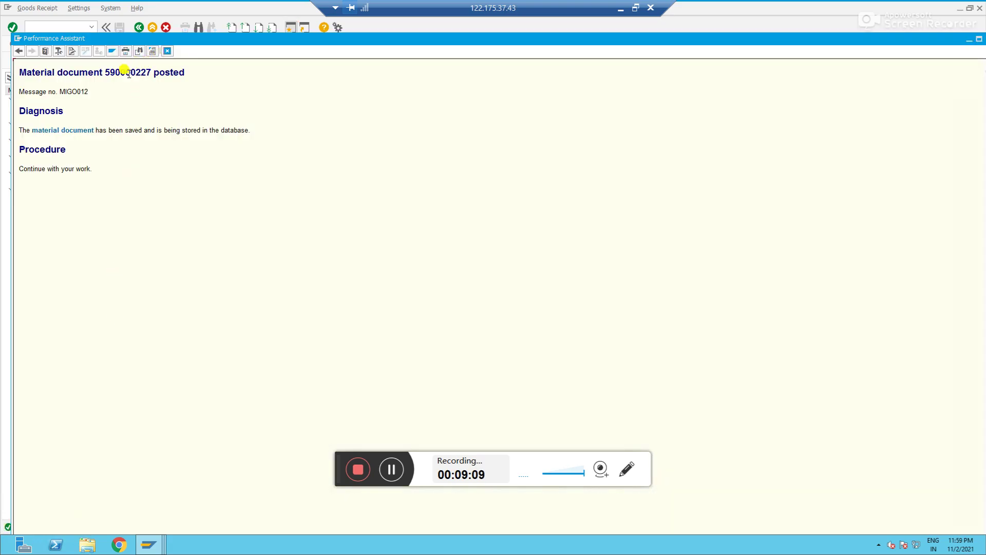
{"action": "left_click", "coordinate": [167, 51]}
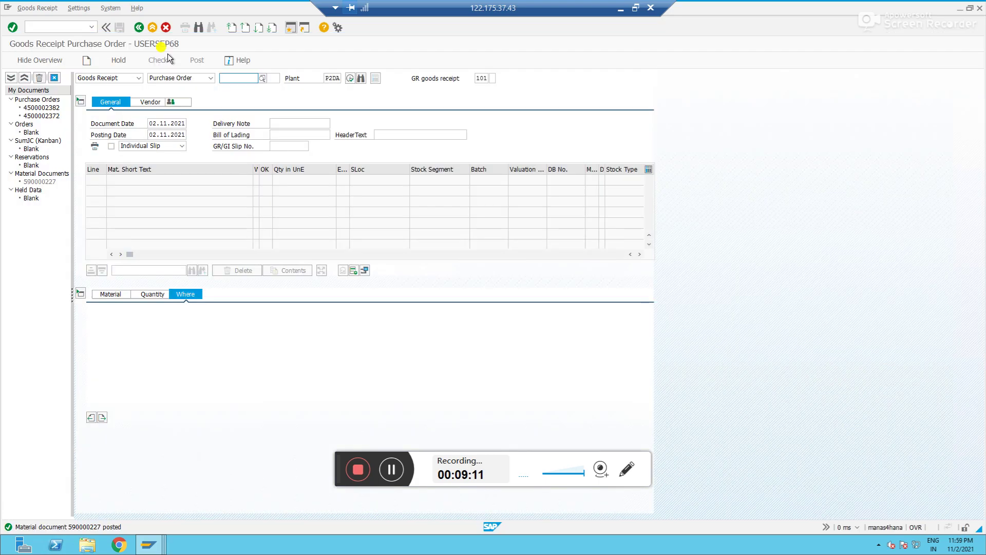
{"action": "left_click", "coordinate": [239, 82]}
{"action": "left_click", "coordinate": [240, 87]}
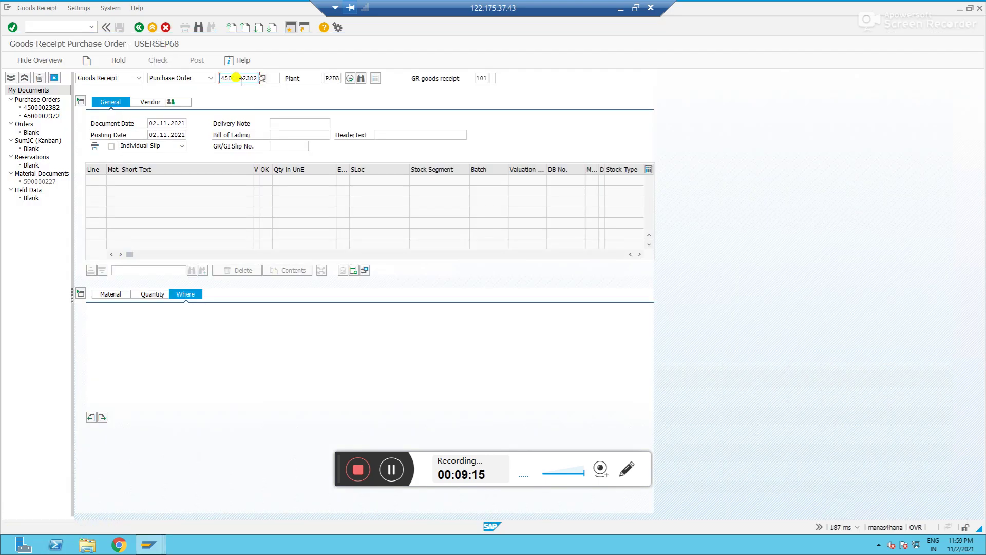
Leave the goods receipt with /n and start the ME23N purchase order display
{"action": "left_click", "coordinate": [64, 26]}
{"action": "type", "text": "/n"}
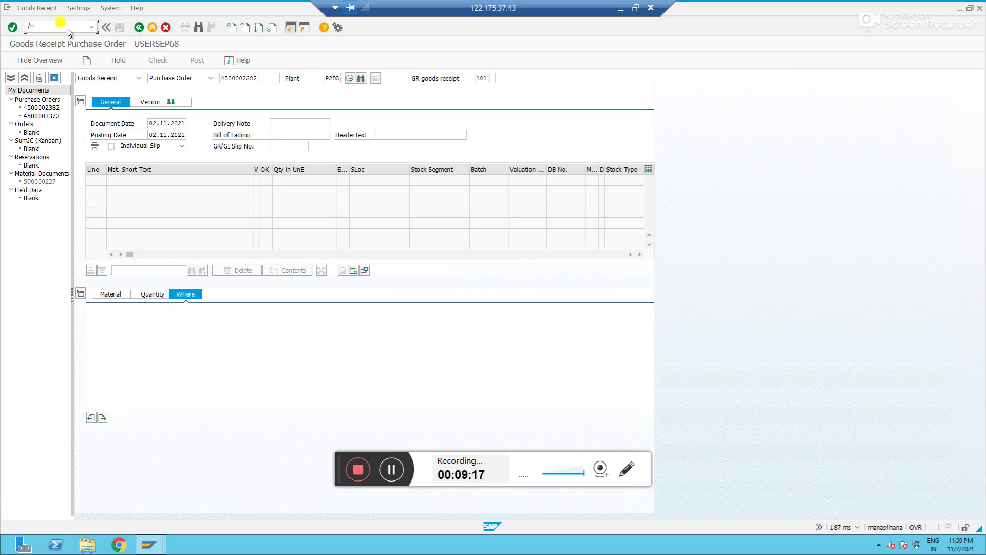
{"action": "key", "text": "Return"}
{"action": "type", "text": "3n"}
{"action": "key", "text": "Return"}
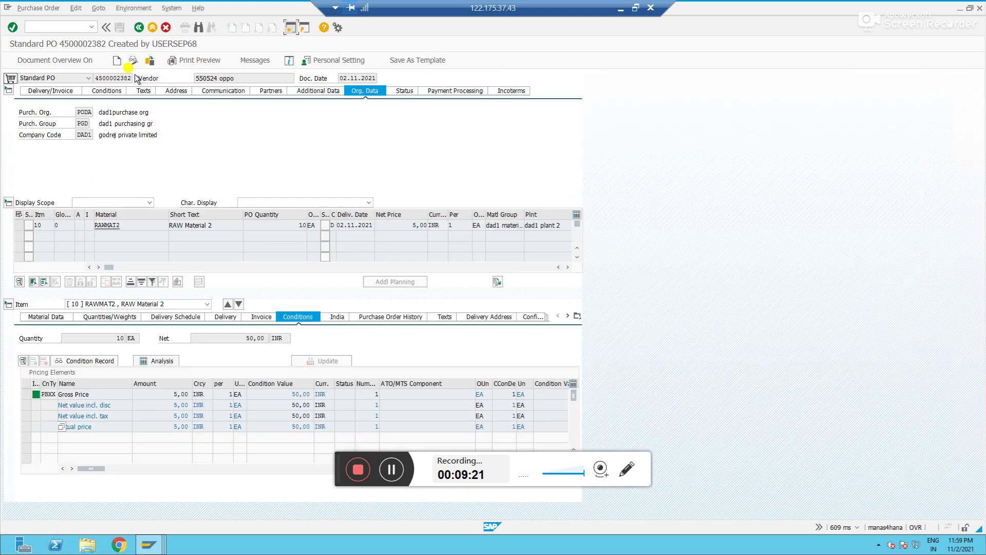
{"action": "left_click", "coordinate": [150, 61]}
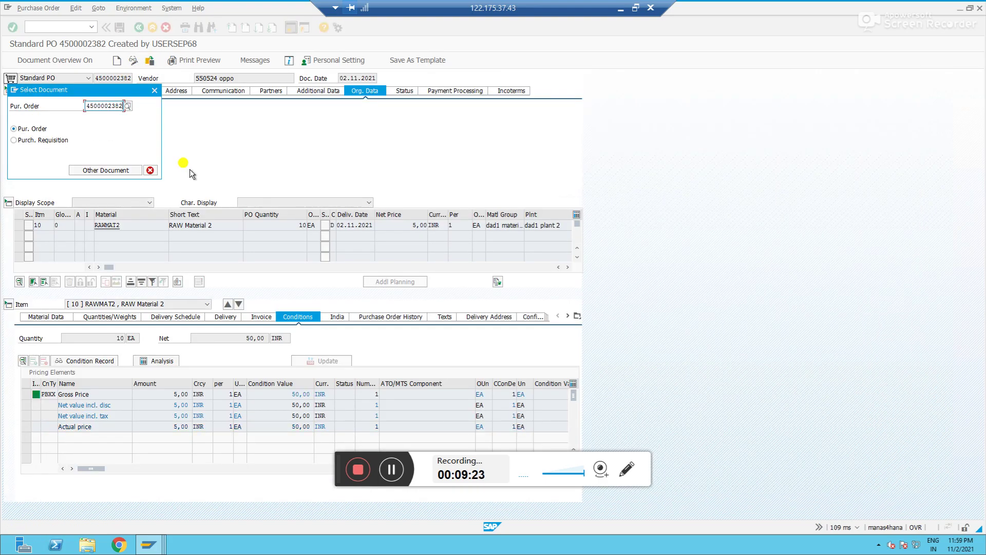
{"action": "key", "text": "Return"}
{"action": "left_click", "coordinate": [392, 318]}
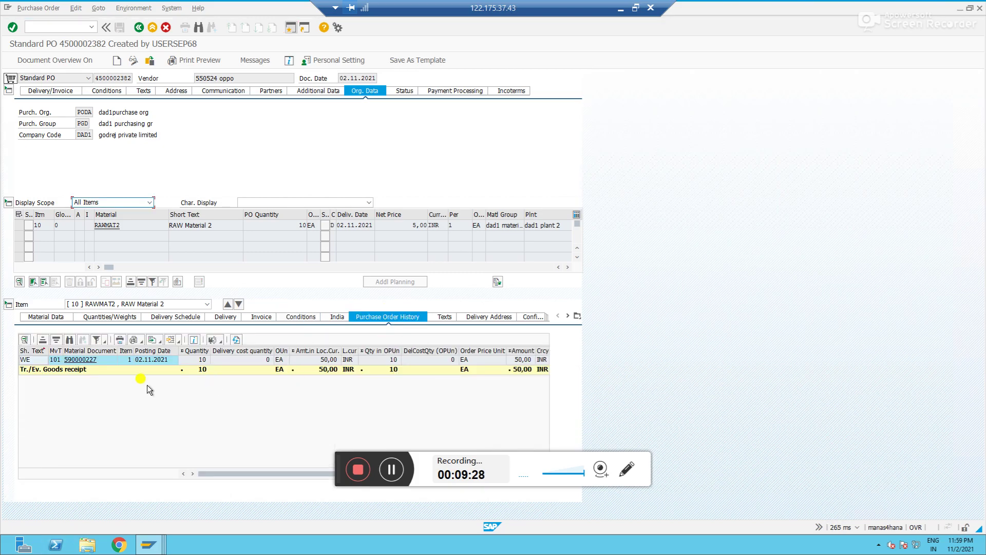
{"action": "left_click", "coordinate": [82, 359]}
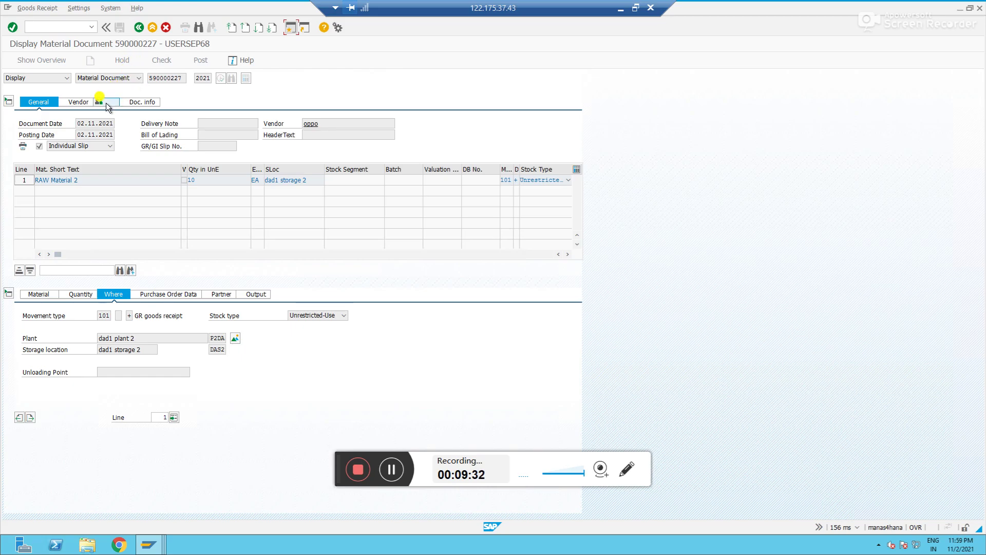
Open accounting document 28501 from the material document and check its BSX and WRX lines
{"action": "left_click", "coordinate": [143, 102]}
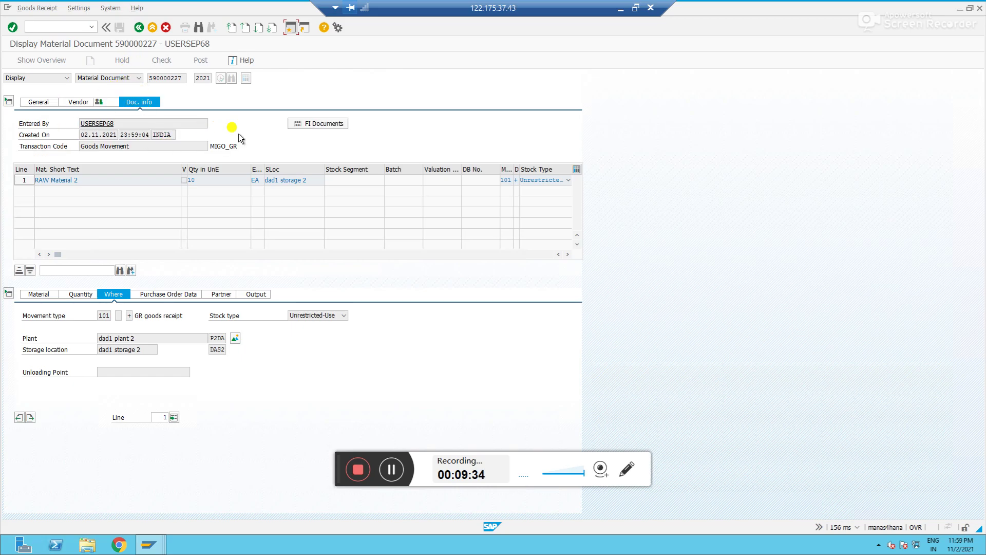
{"action": "left_click", "coordinate": [314, 123]}
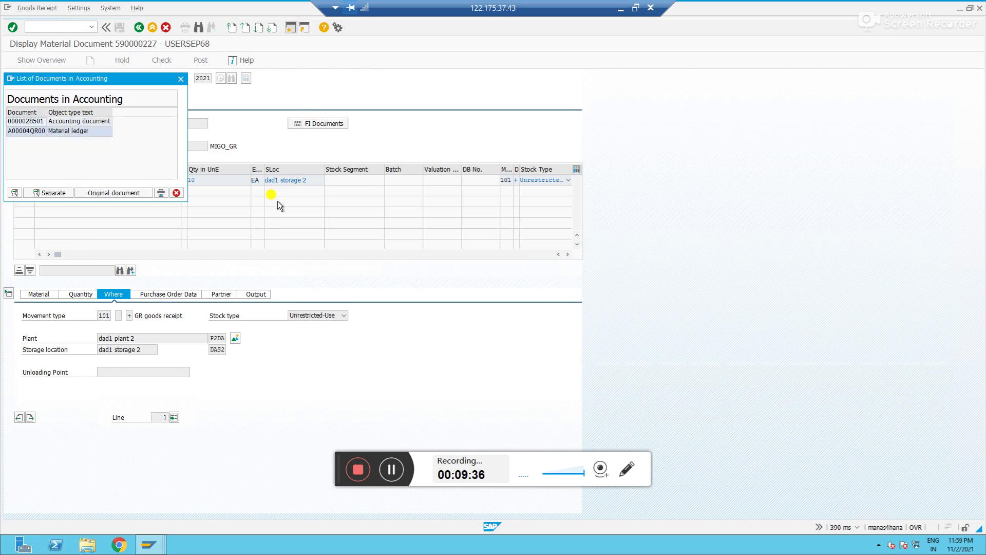
{"action": "double_click", "coordinate": [90, 121]}
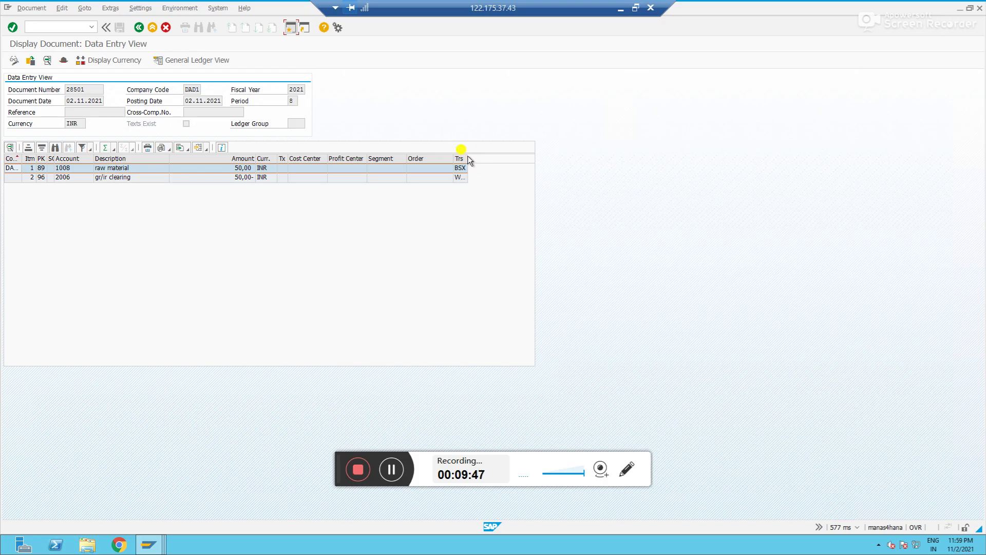
{"action": "left_click_drag", "start_coordinate": [468, 157], "coordinate": [512, 157]}
{"action": "left_click", "coordinate": [483, 169]}
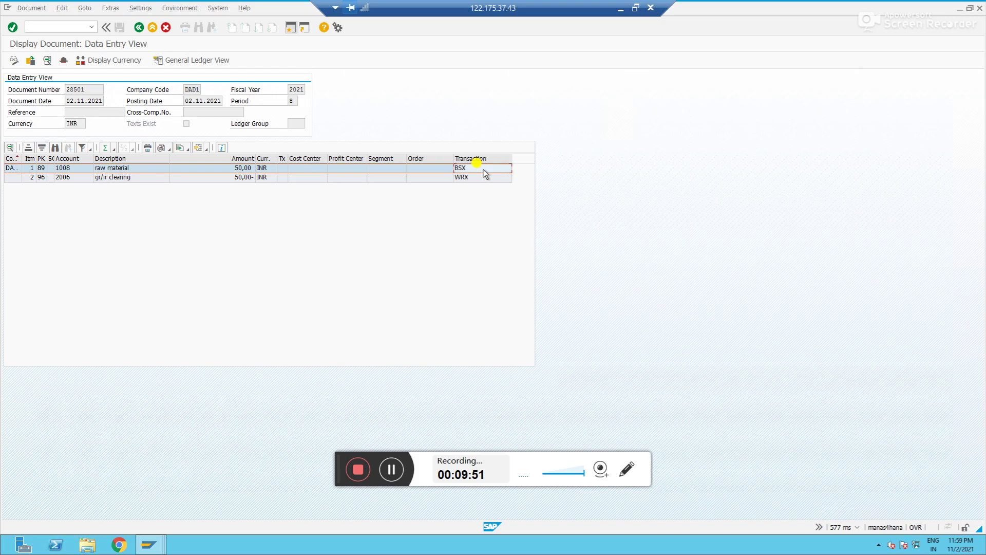
{"action": "left_click", "coordinate": [483, 179]}
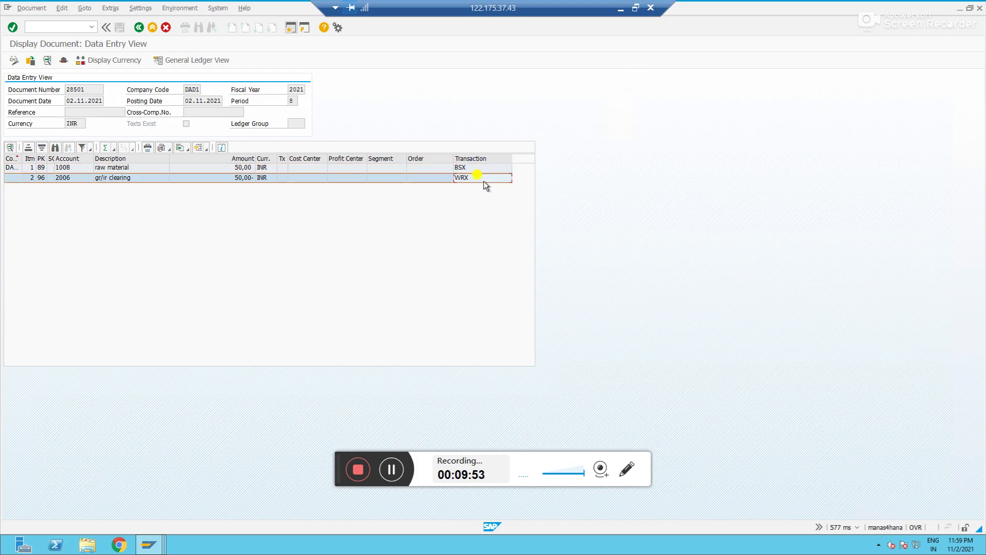